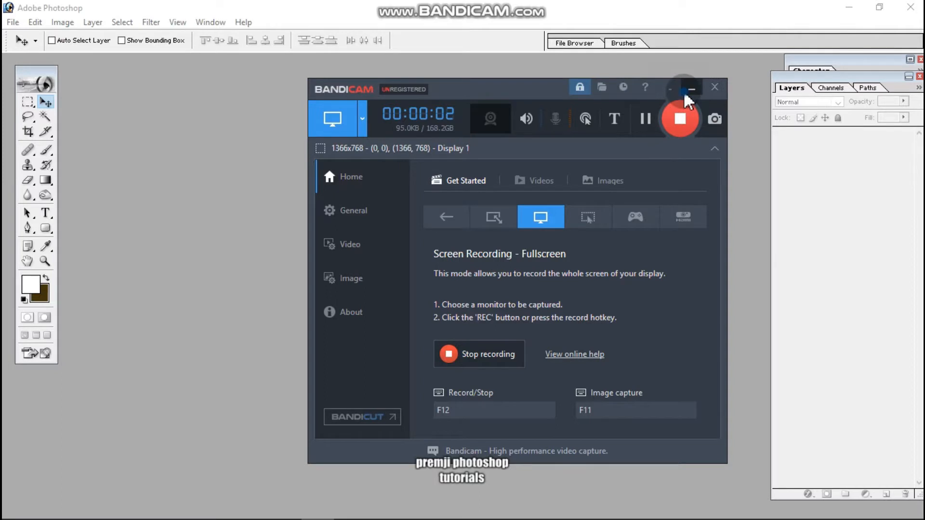
Create a white RGB document 3.6 by 2.1 inches at 200 pixels/inch and show it maximized at 100%.
click(684, 91)
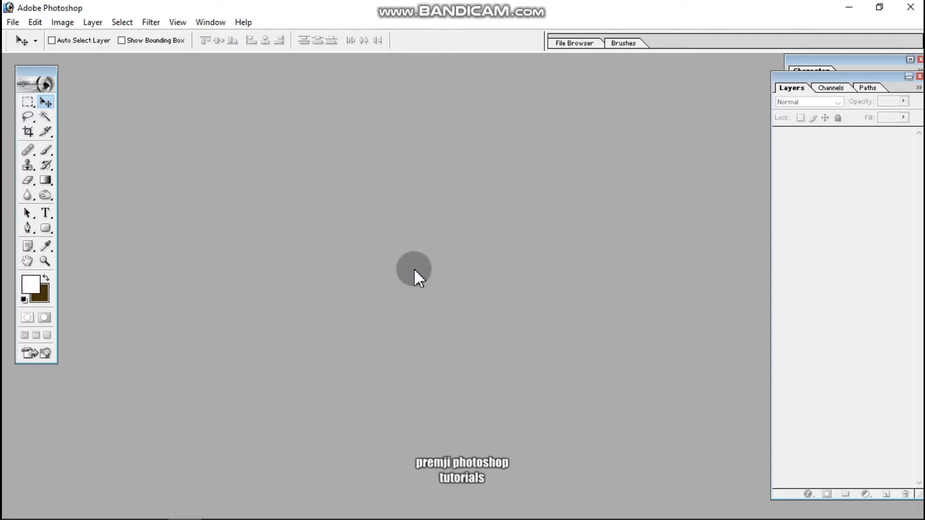
key(ctrl+n)
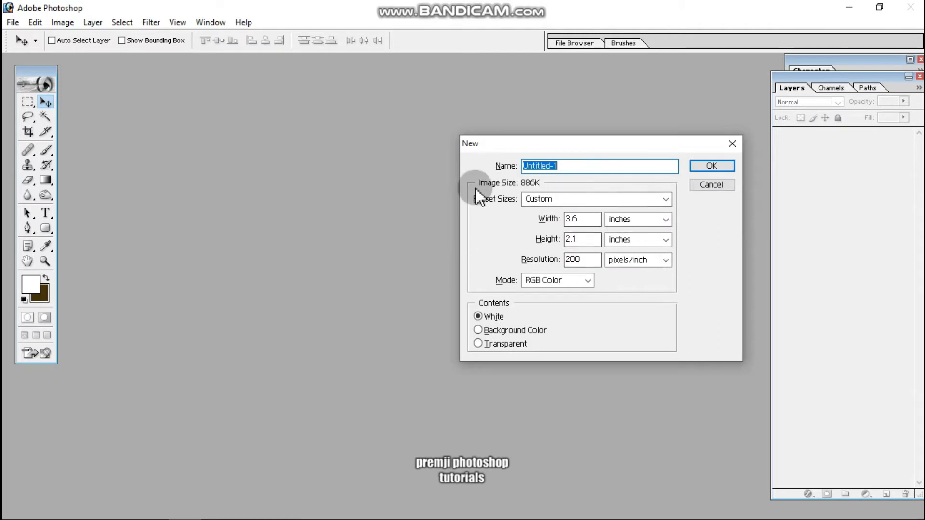
drag(651, 145, 480, 174)
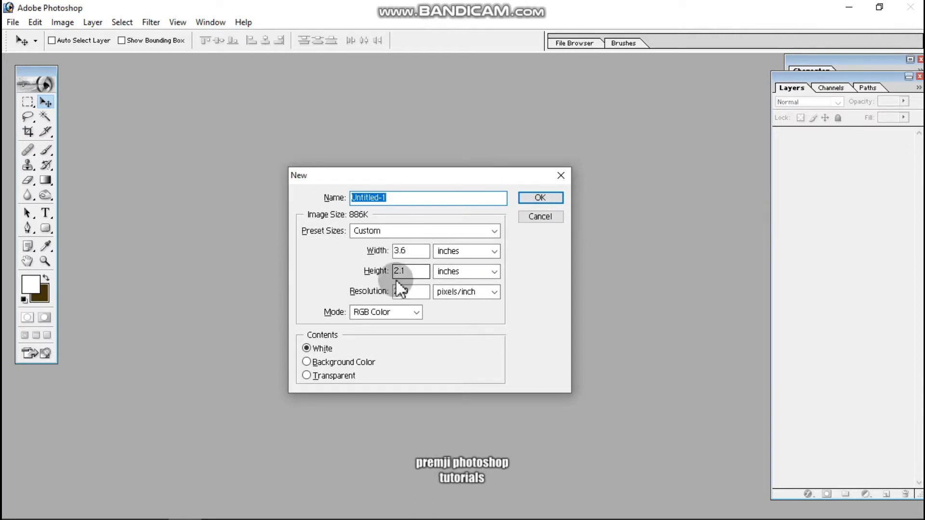
click(540, 197)
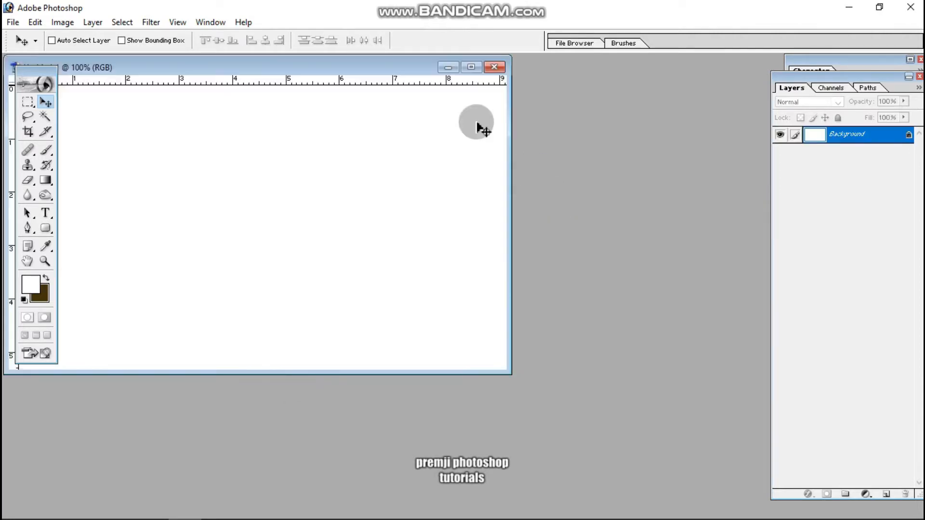
drag(384, 68, 456, 100)
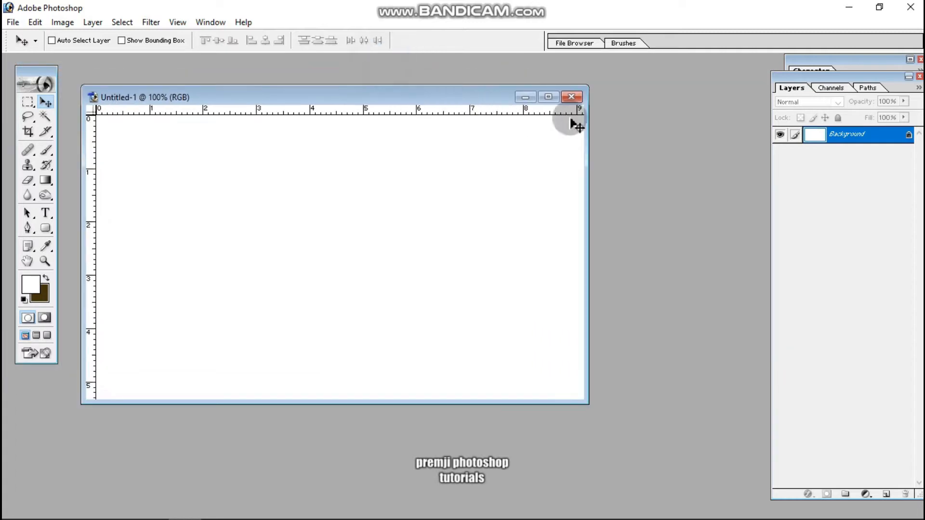
click(548, 97)
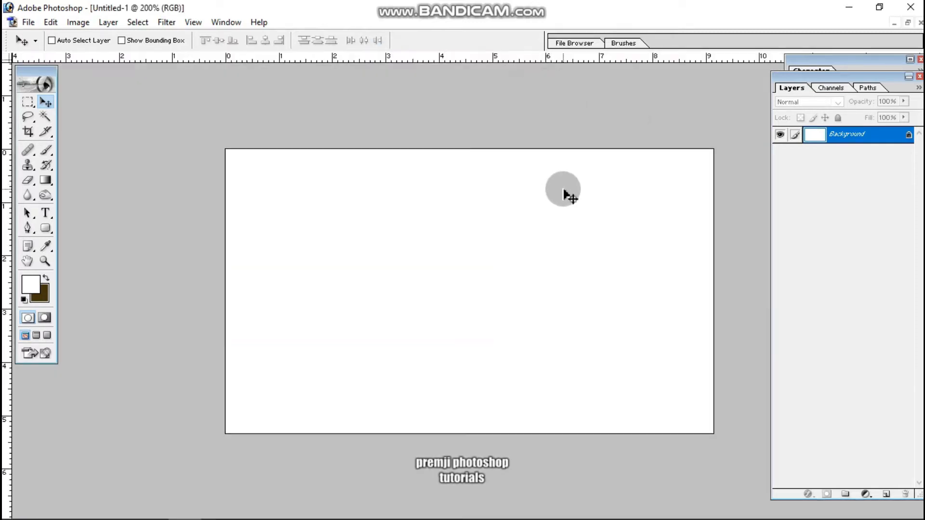
key(ctrl+minus)
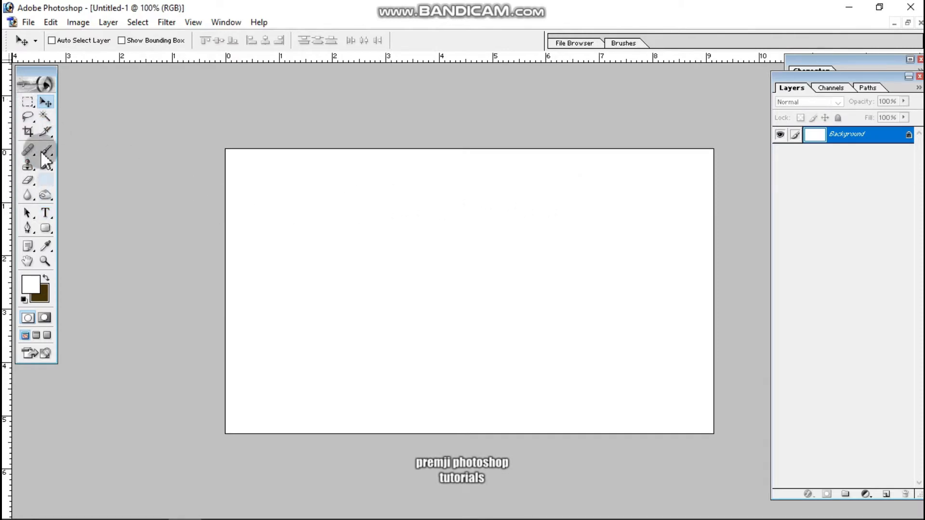
Draw a rounded rectangle path, radius 1 cm and about 7.5 by 3.9 cm, on the lower canvas and convert it to a selection.
click(48, 227)
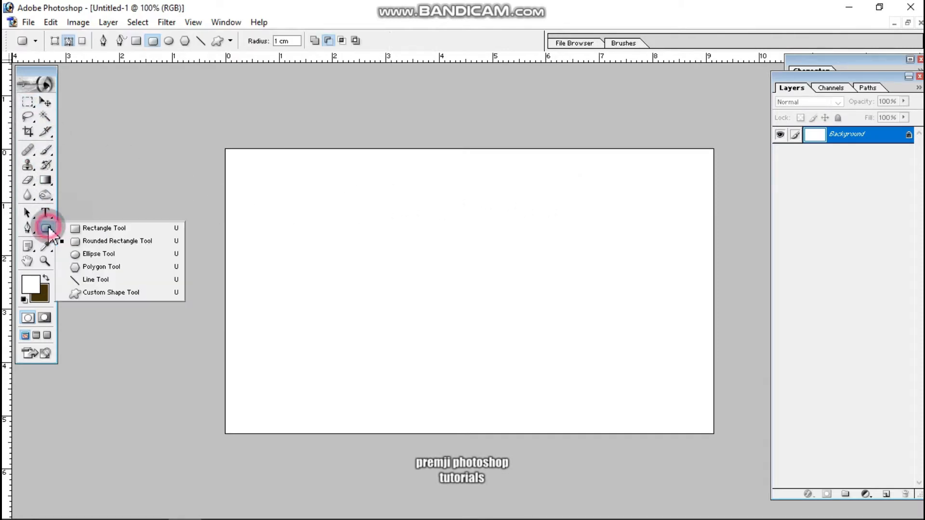
click(117, 241)
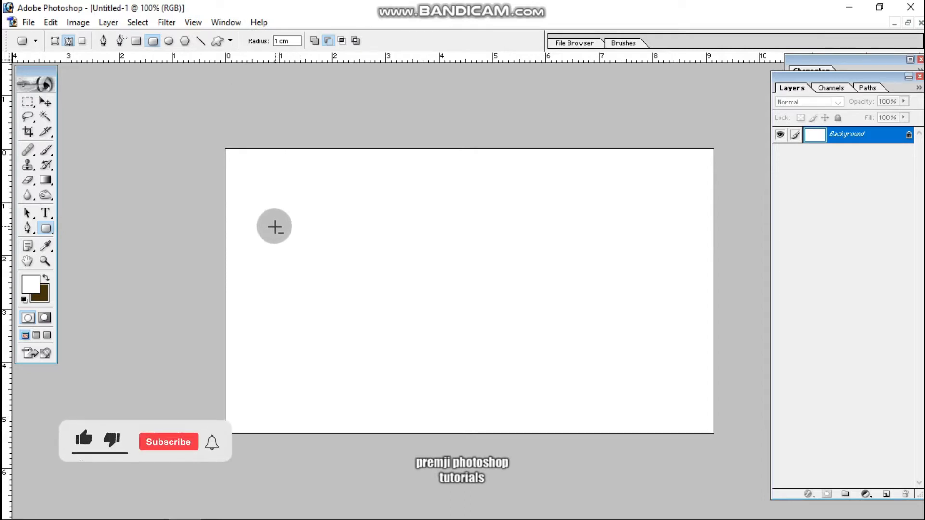
drag(274, 207, 678, 417)
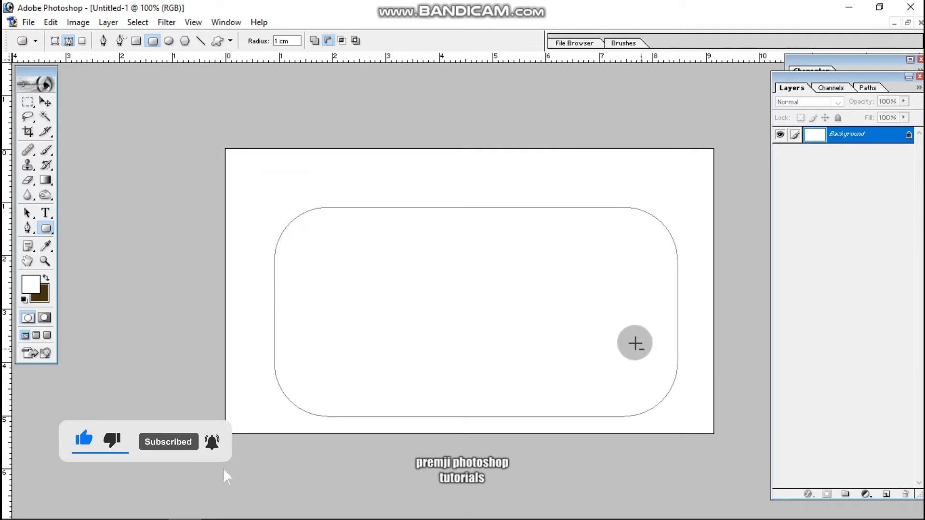
key(ctrl+Return)
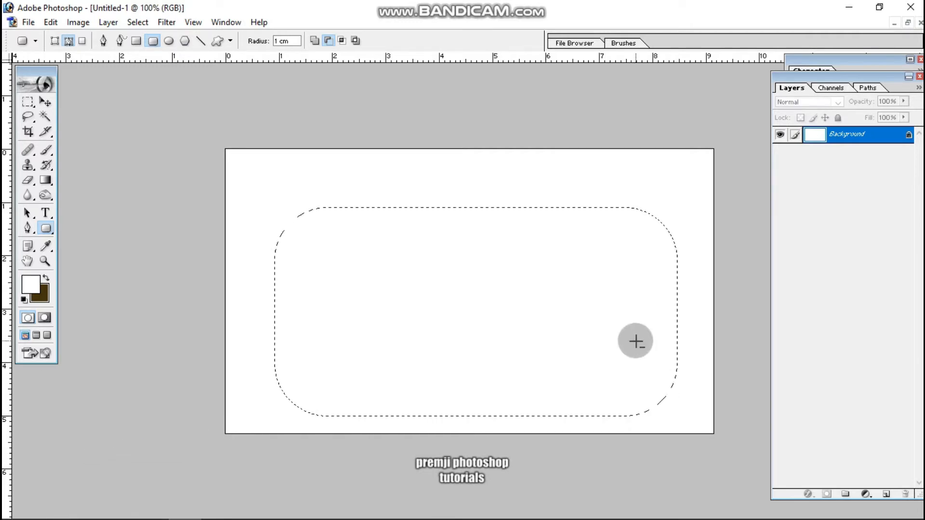
Fill the rounded selection with the dark brown background colour on a new layer and shift the shape slightly left.
key(ctrl+shift+n)
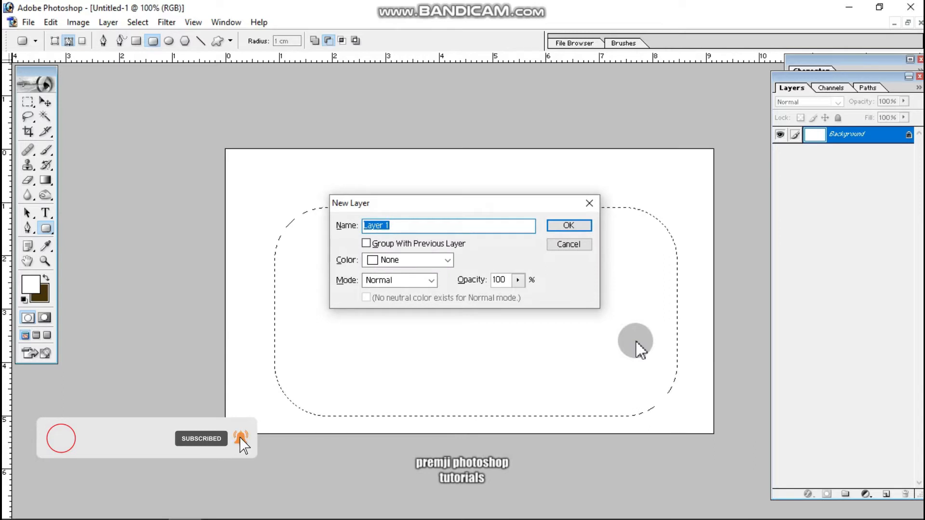
key(Return)
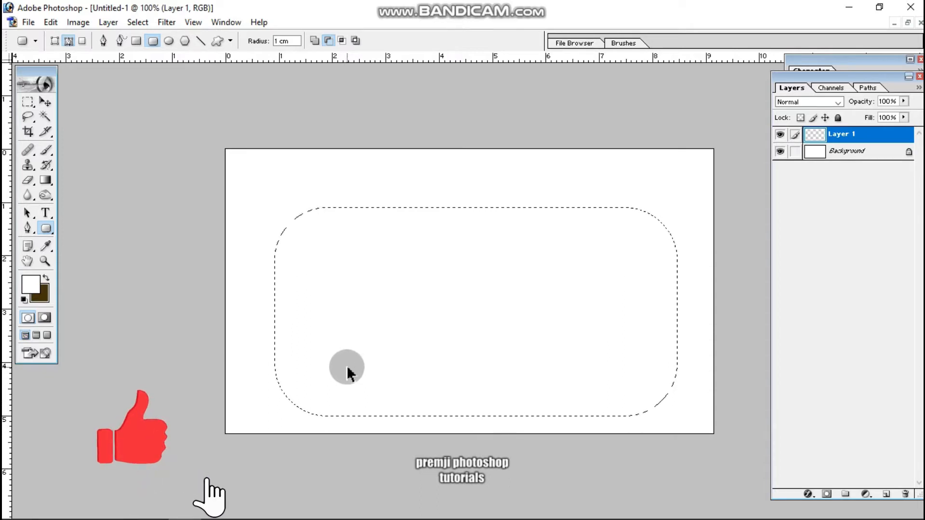
key(ctrl+BackSpace)
key(ctrl+d)
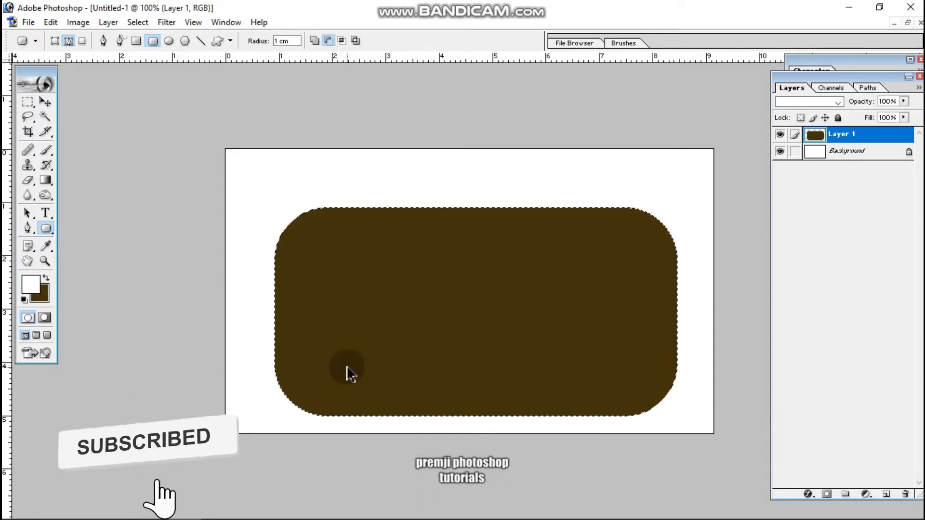
click(44, 101)
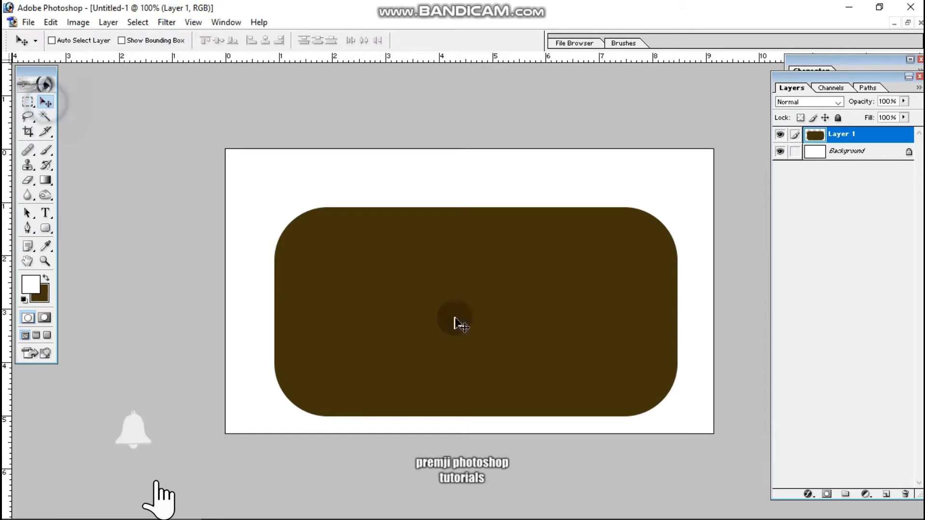
drag(540, 349, 551, 359)
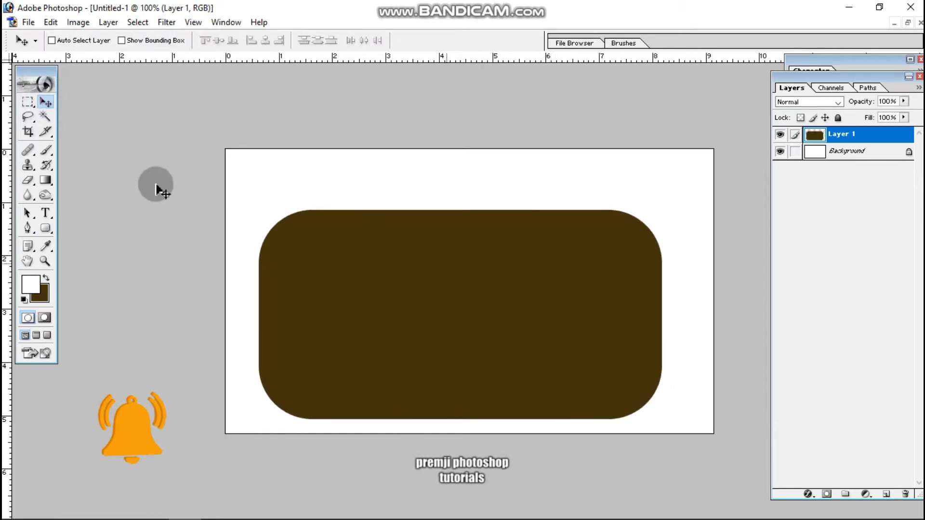
Add a dark brown rectangle about 1.4 by 0.7 cm on a new layer, overlapping the body's upper edge near its left end.
click(25, 103)
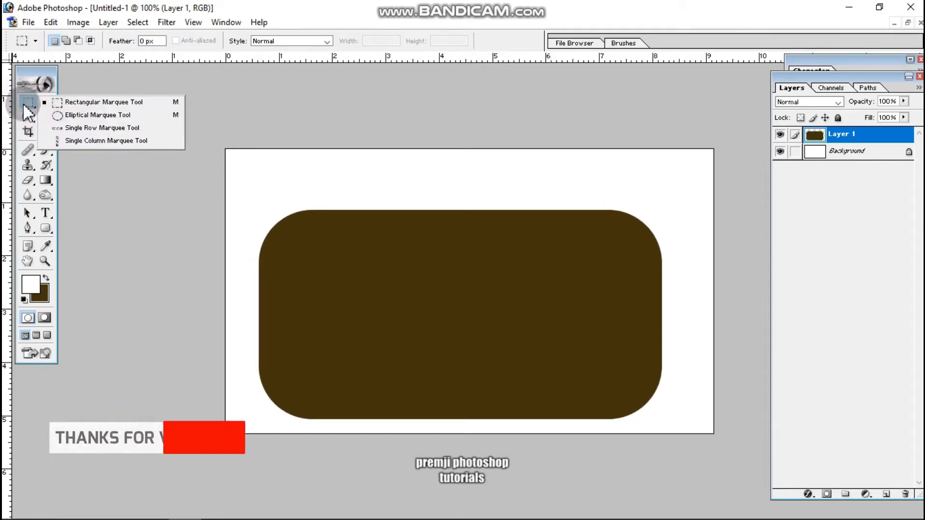
click(72, 102)
drag(326, 187, 406, 224)
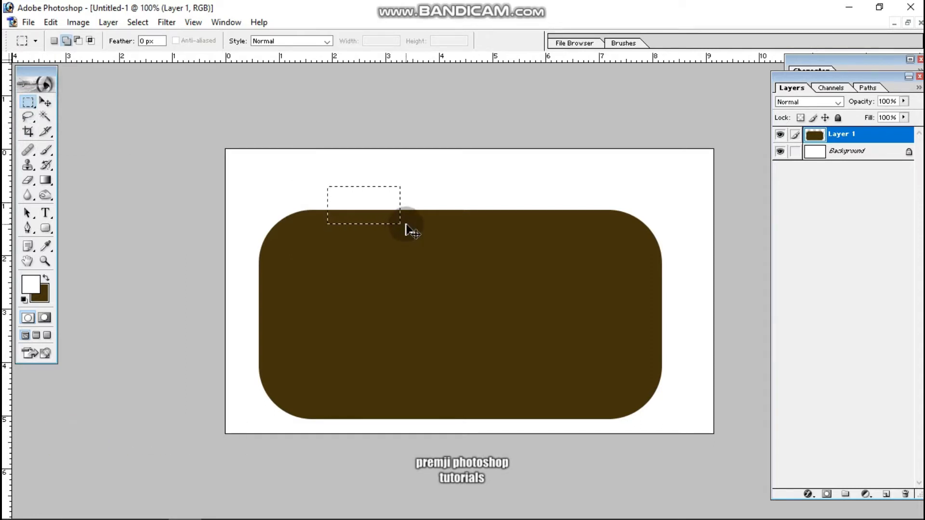
key(ctrl+shift+n)
key(Return)
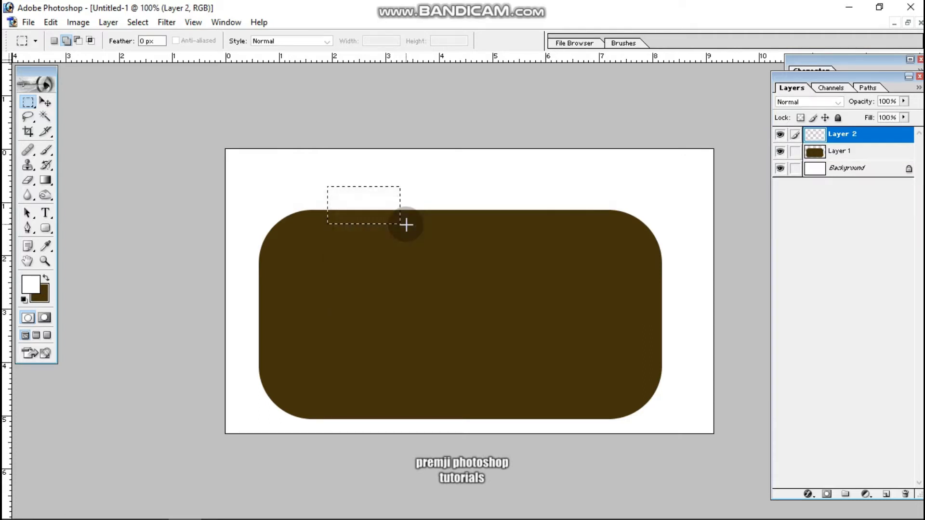
key(ctrl+BackSpace)
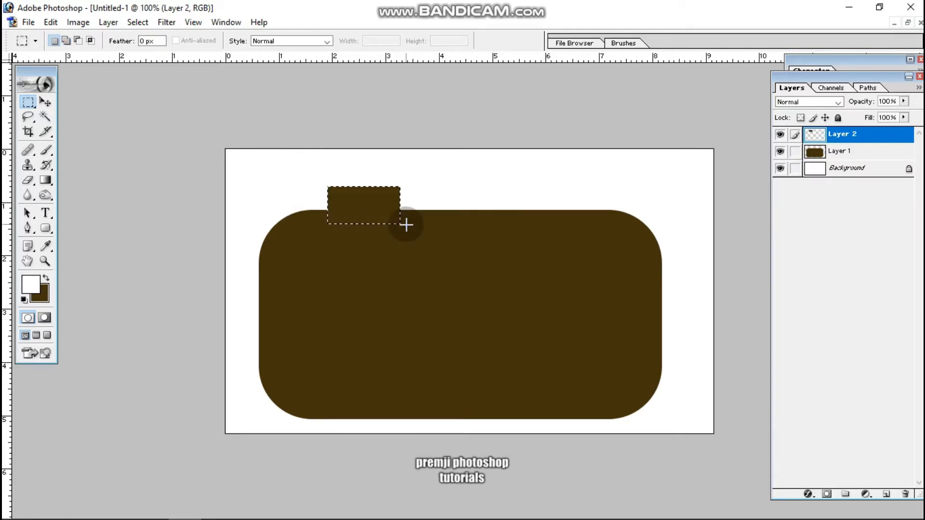
key(ctrl+d)
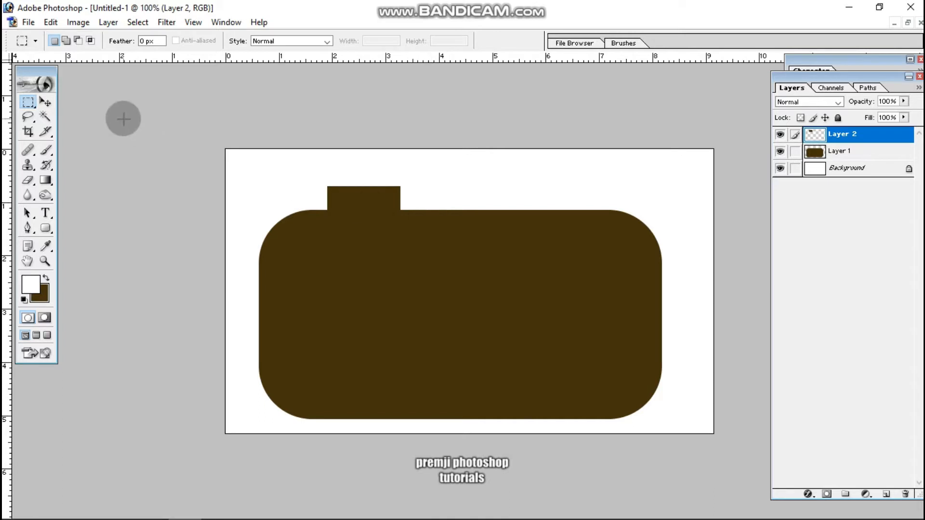
Scale down the small rectangle on the body's upper edge proportionally around its centre.
key(ctrl+t)
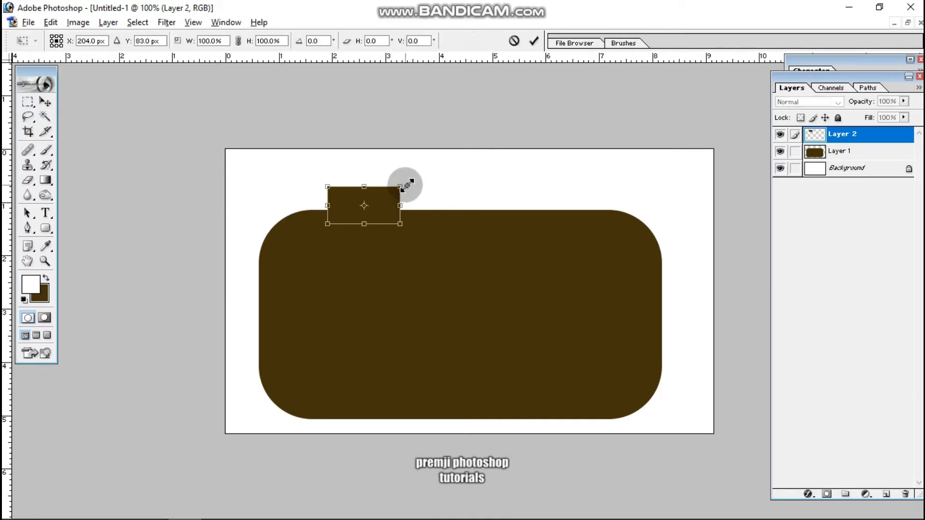
drag(400, 188, 398, 189)
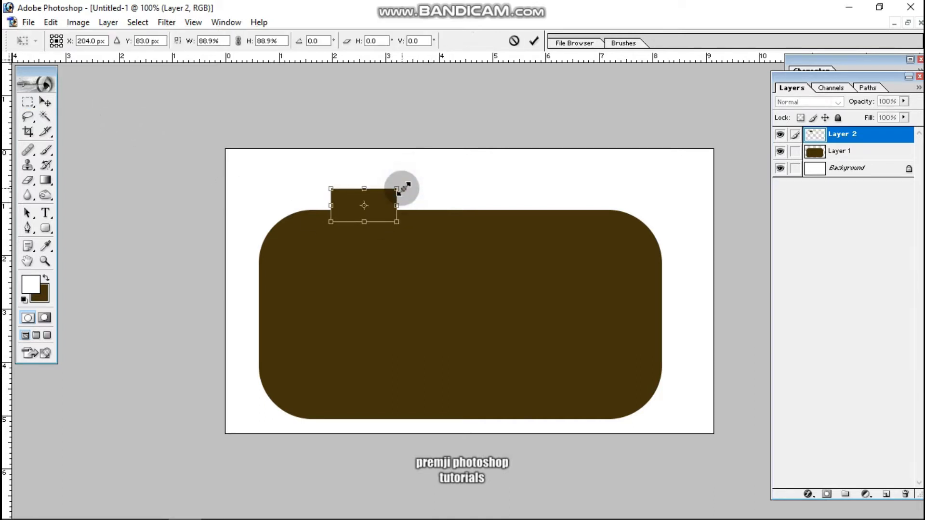
drag(401, 187, 393, 191)
key(Return)
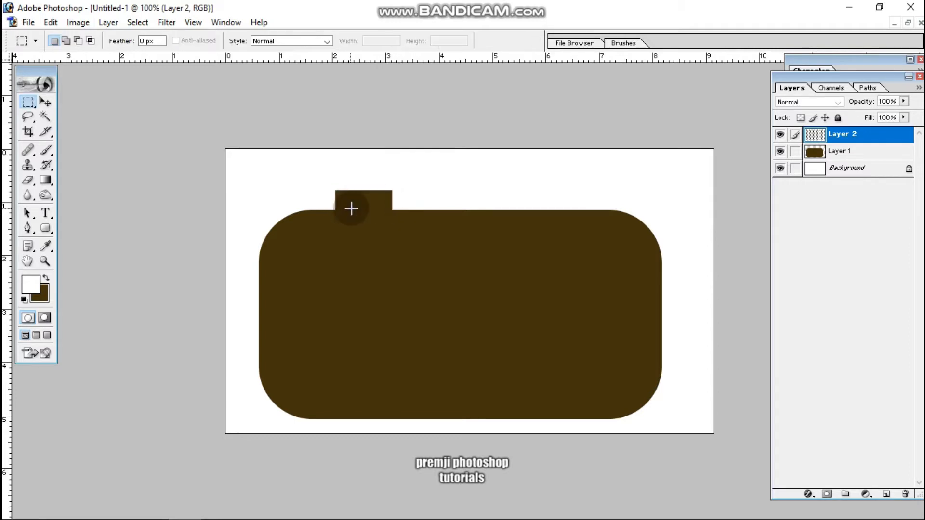
Duplicate the small rectangle to the right end of the body's upper edge and enlarge the copy slightly.
click(44, 102)
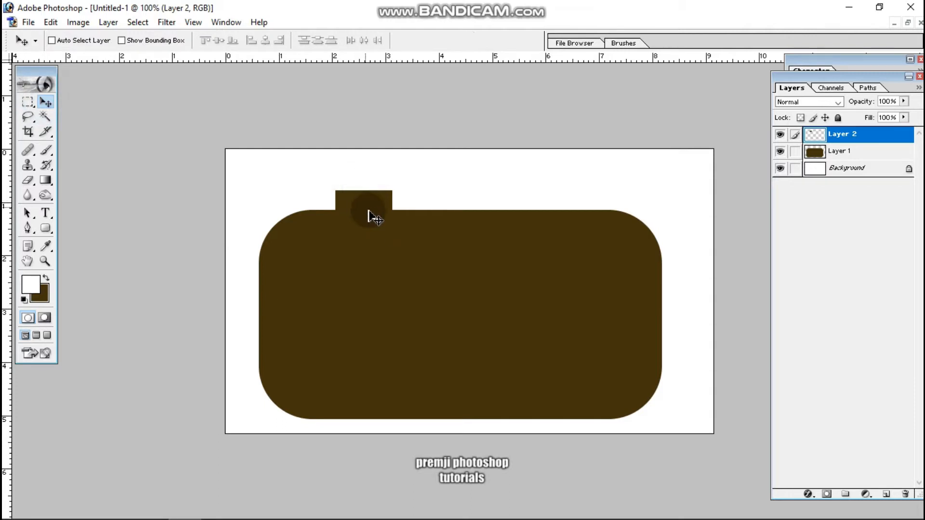
drag(372, 212, 589, 200)
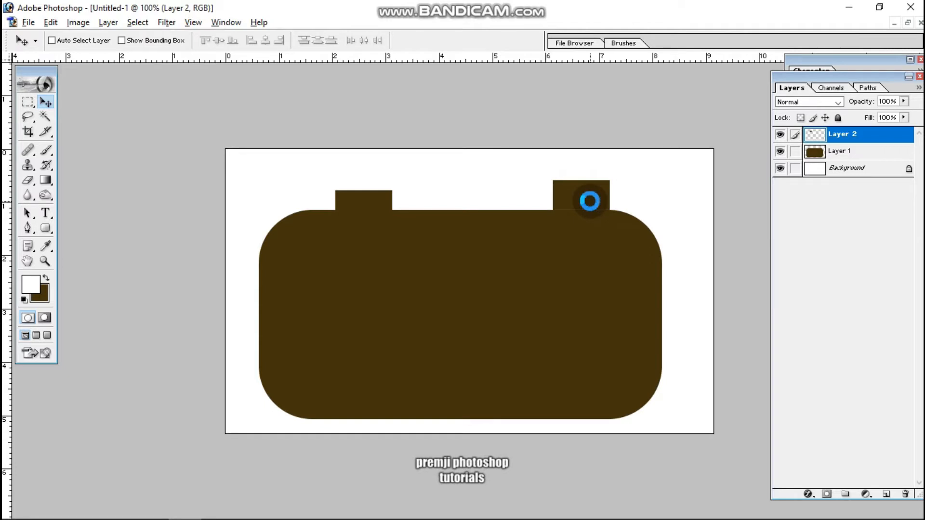
key(ctrl+t)
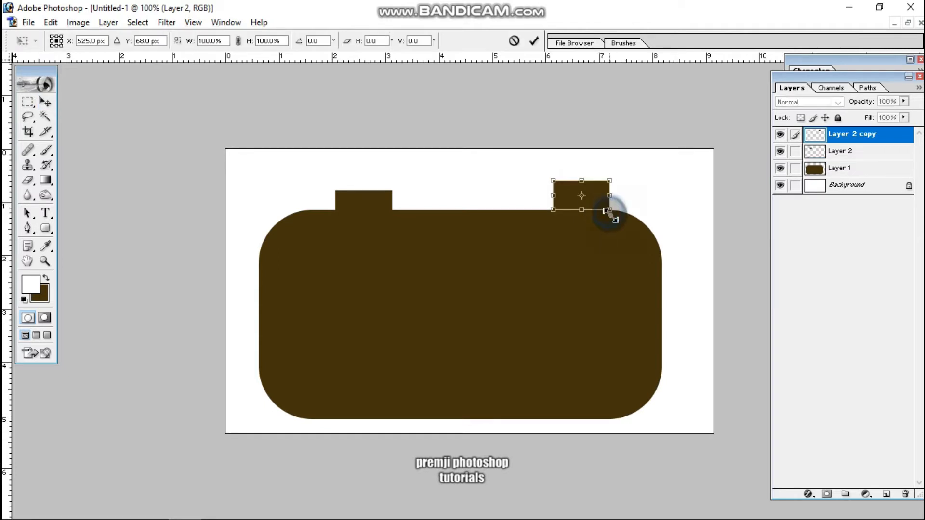
drag(608, 214, 611, 216)
key(Return)
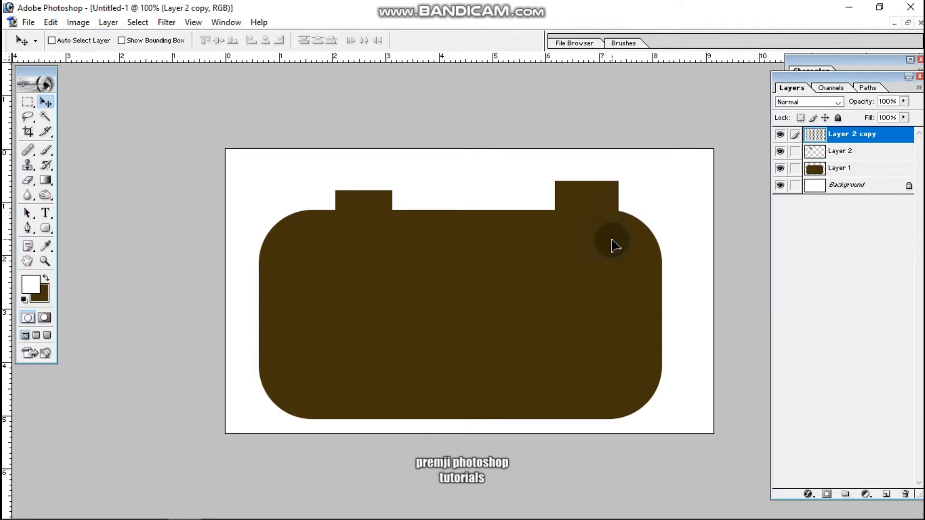
Move the small rectangle on Layer 2 slightly left along the body's upper edge.
click(366, 199)
click(393, 207)
drag(393, 204, 377, 206)
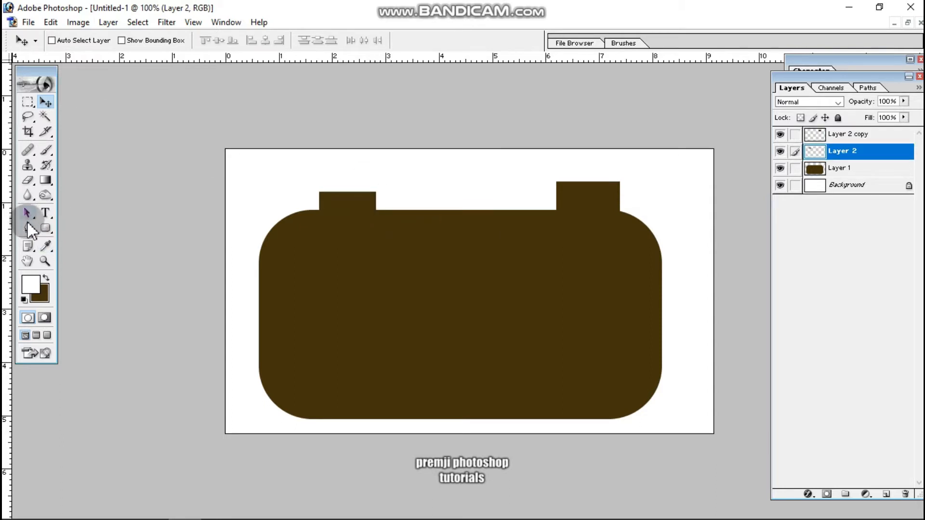
Draw a closed trapezoid path about 5 cm wide and 1.3 cm high inside the body and convert it to a selection.
click(28, 224)
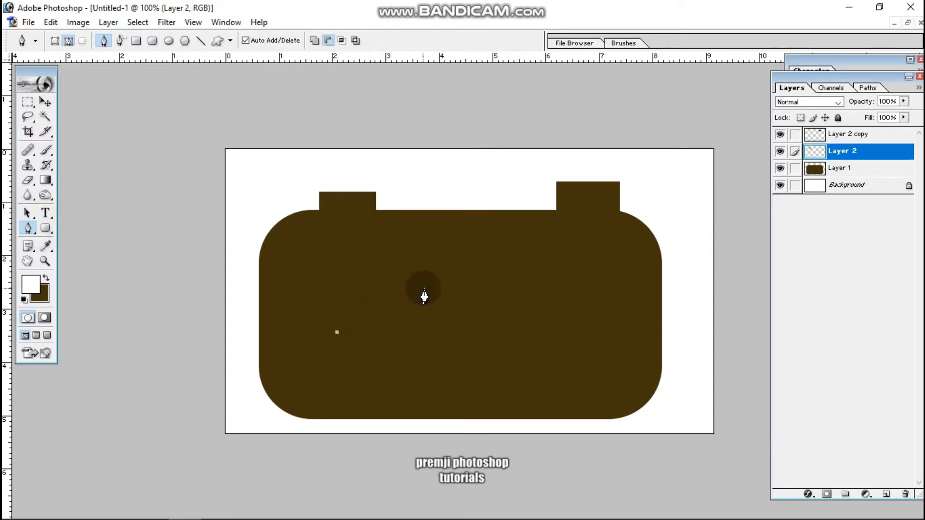
click(534, 278)
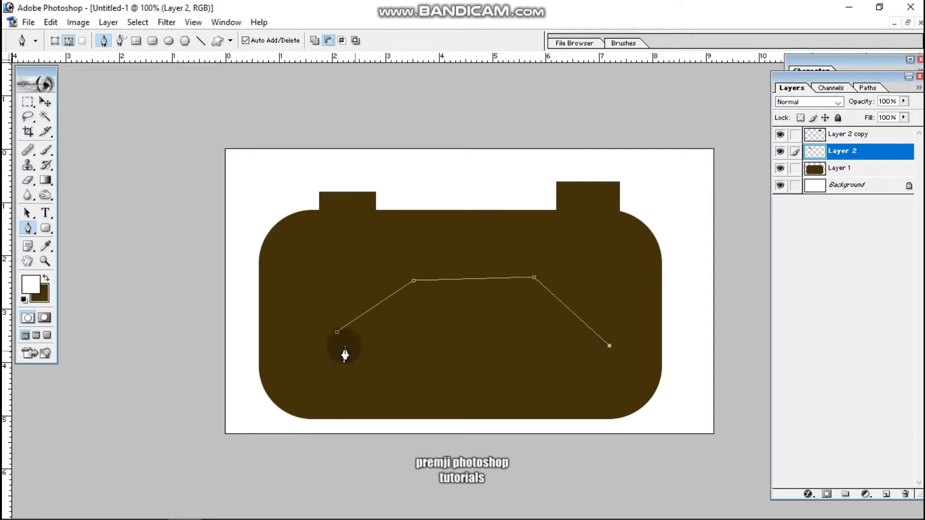
click(337, 332)
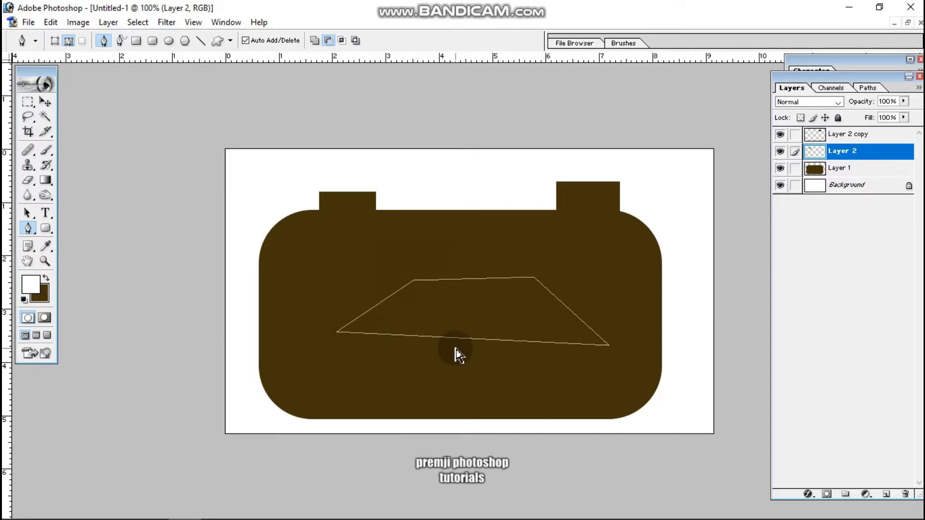
key(ctrl+Return)
Fill the trapezoid selection with dark brown on Layer 2 and move the filled shape slightly down within the body.
key(ctrl+shift+i)
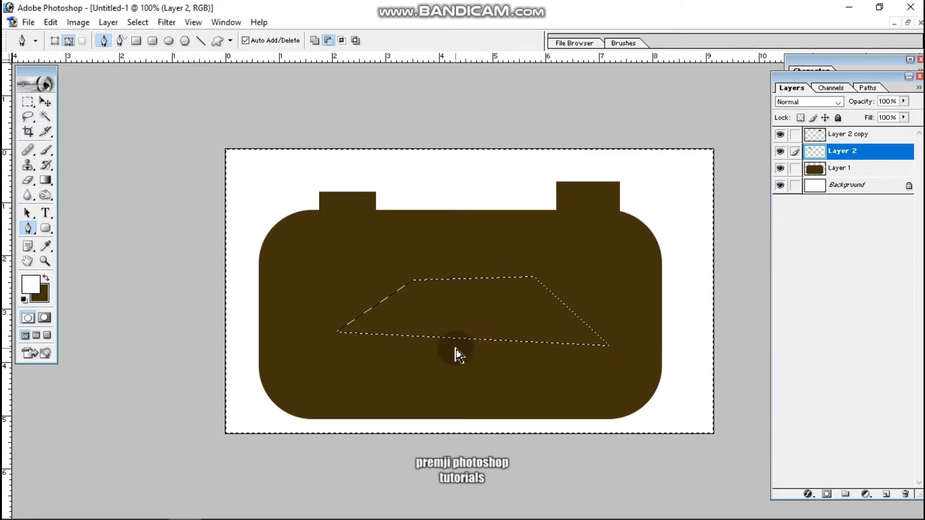
key(ctrl+shift+i)
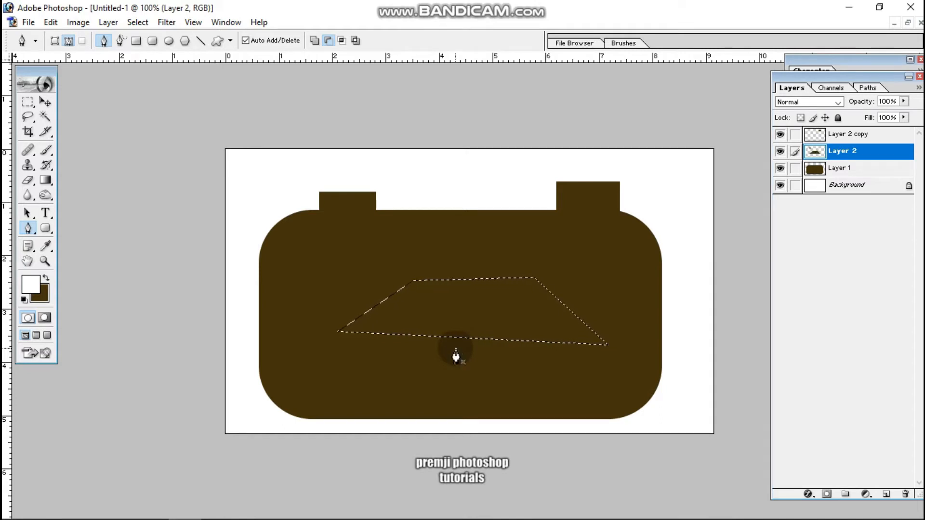
click(45, 102)
drag(472, 311, 463, 354)
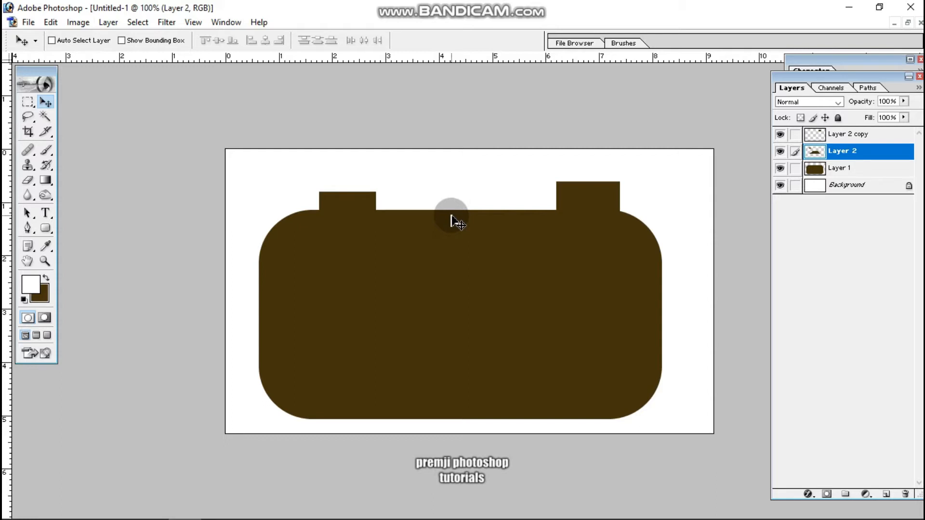
Undo the trapezoid's move and fill on Layer 2, and refill its selection with dark brown on a new layer, leaving nothing selected.
key(ctrl+alt+z)
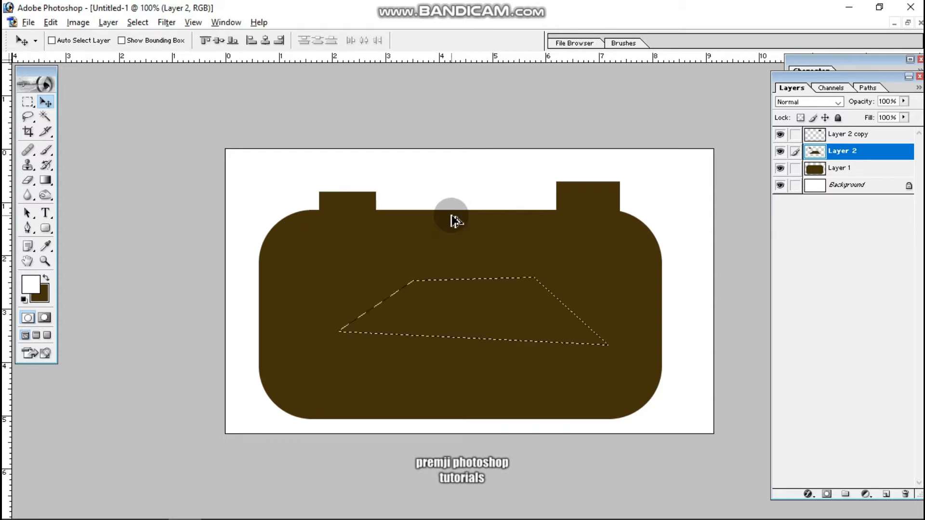
key(ctrl+alt+z)
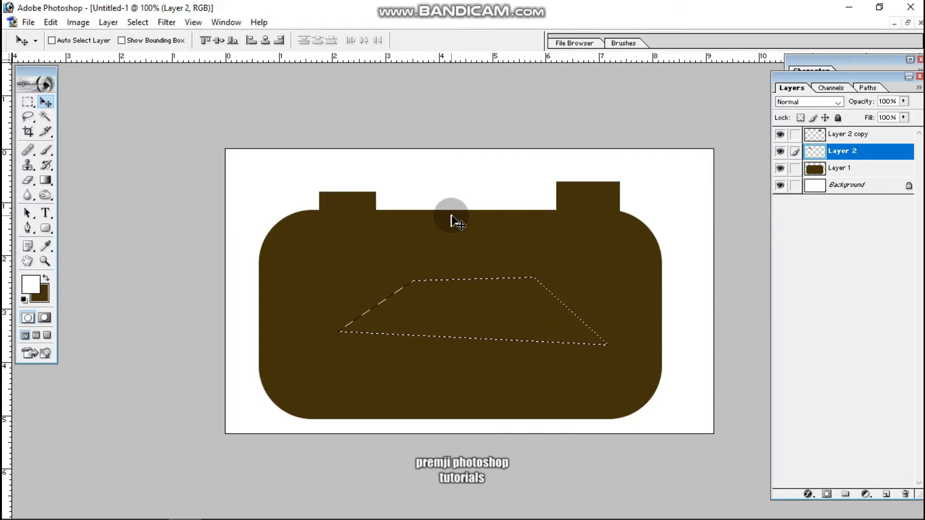
key(ctrl+shift+n)
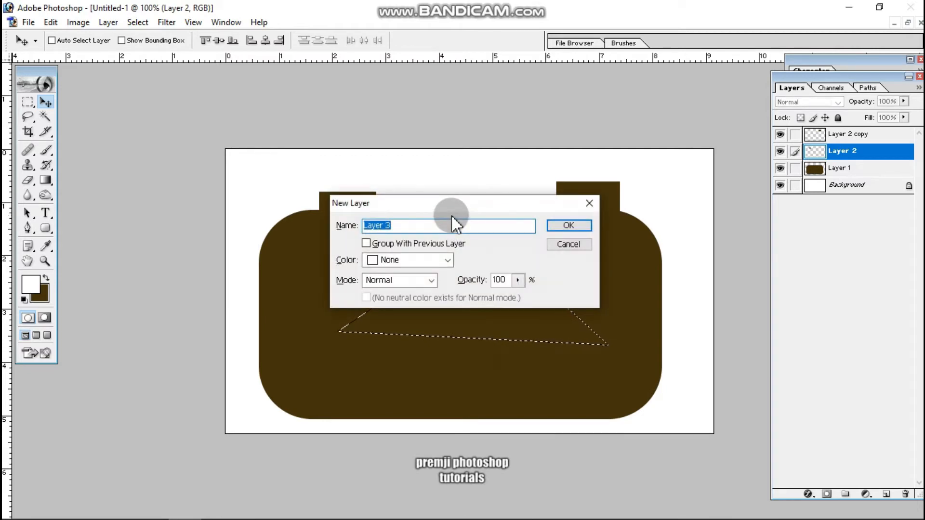
key(Return)
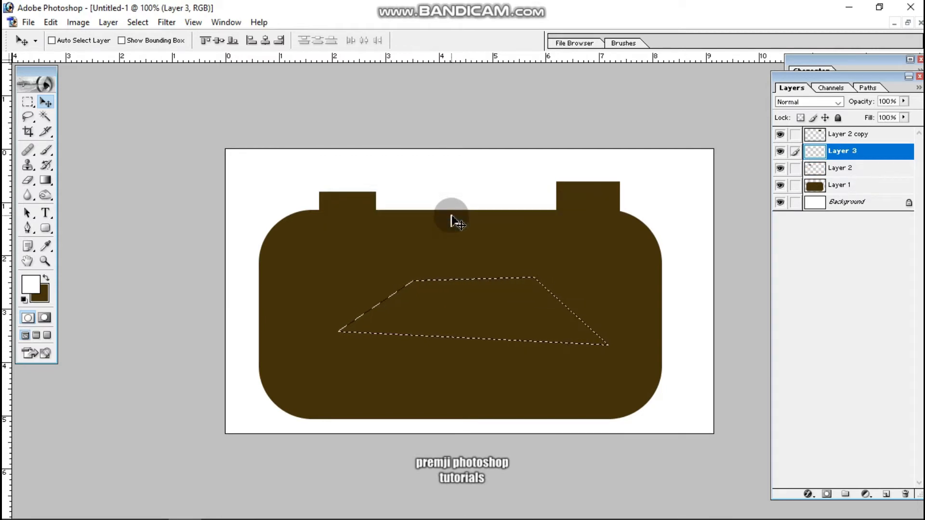
key(ctrl+d)
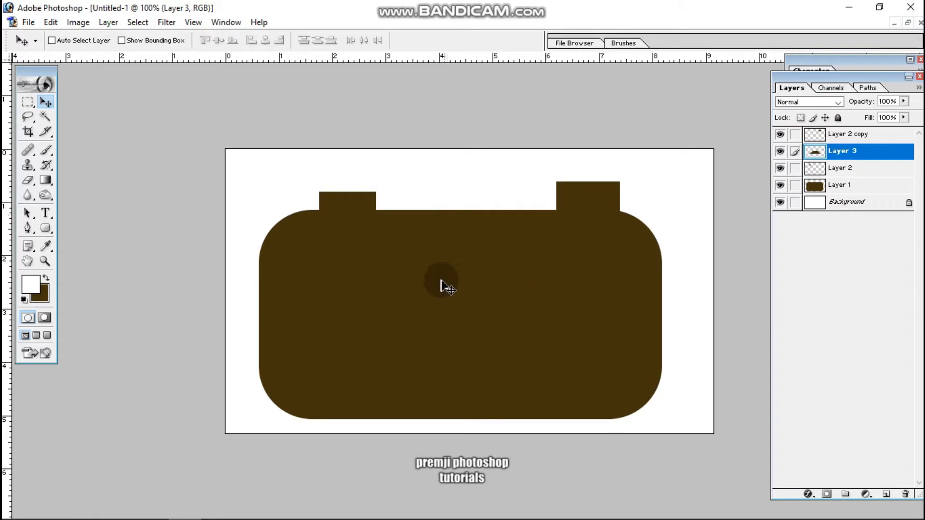
Move the trapezoid up to the middle of the body's upper edge, scaling it to 81.5% and rotating it 2.4 degrees.
drag(465, 265, 453, 232)
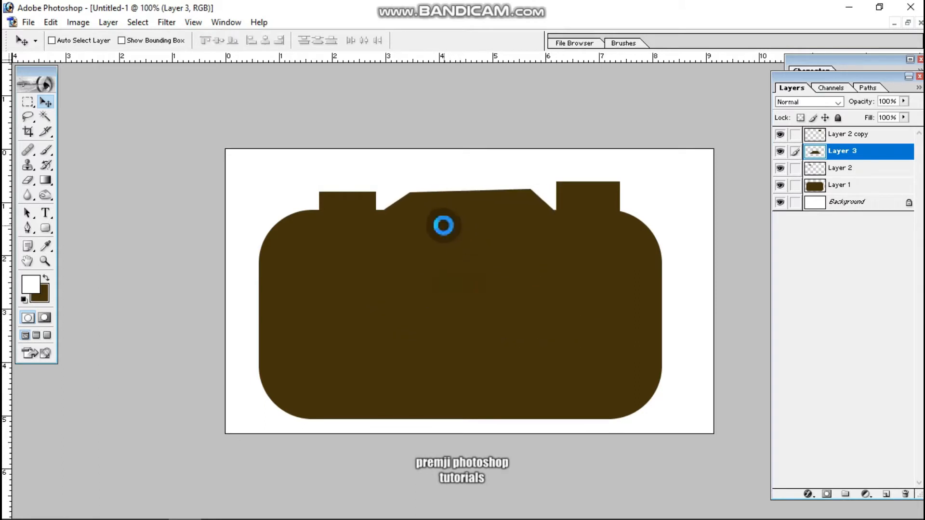
key(ctrl+t)
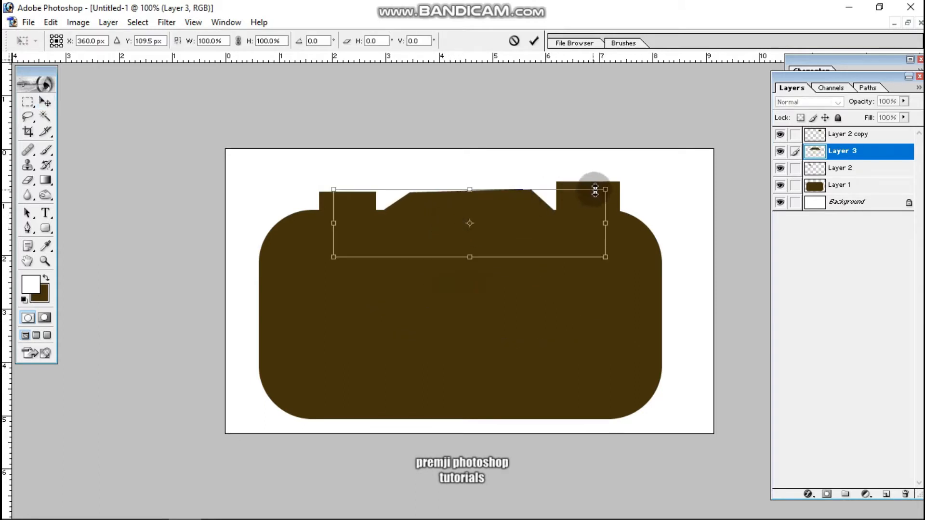
drag(605, 190, 584, 206)
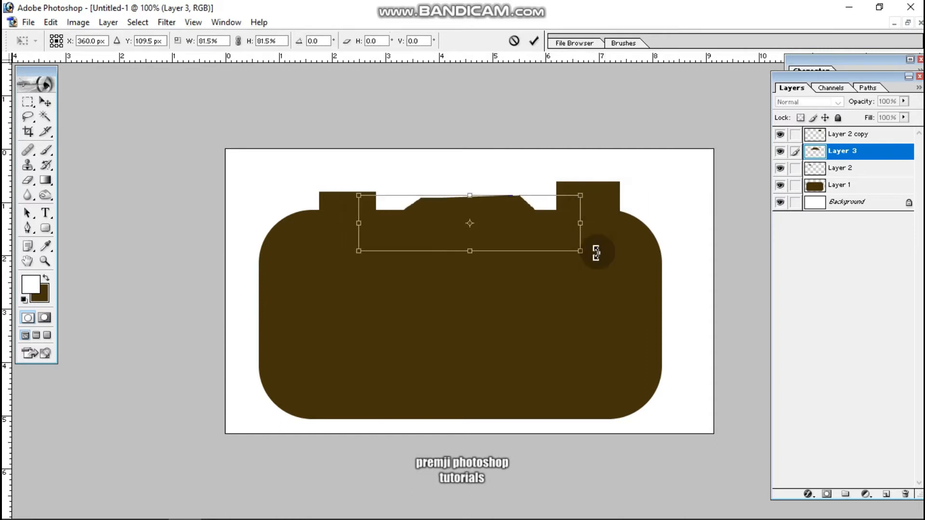
drag(594, 251, 596, 262)
drag(518, 246, 525, 237)
drag(392, 272, 400, 276)
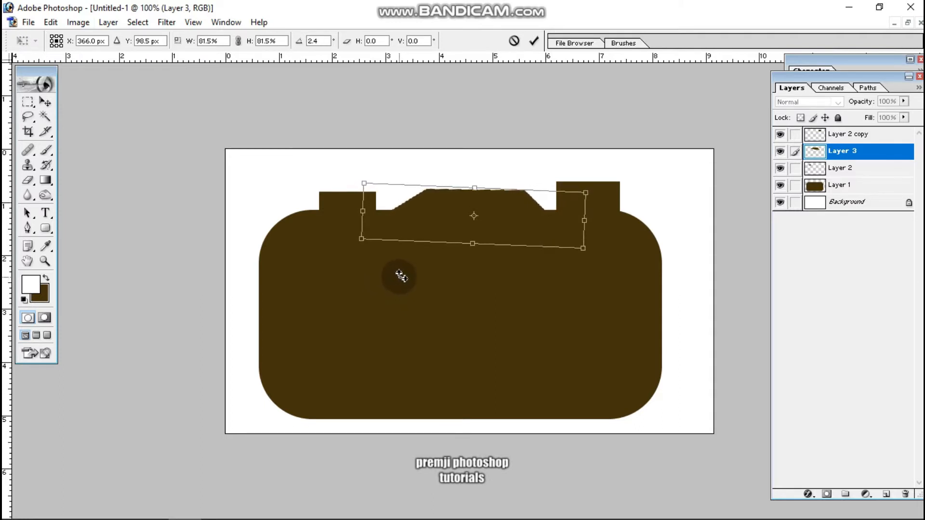
key(Return)
key(super)
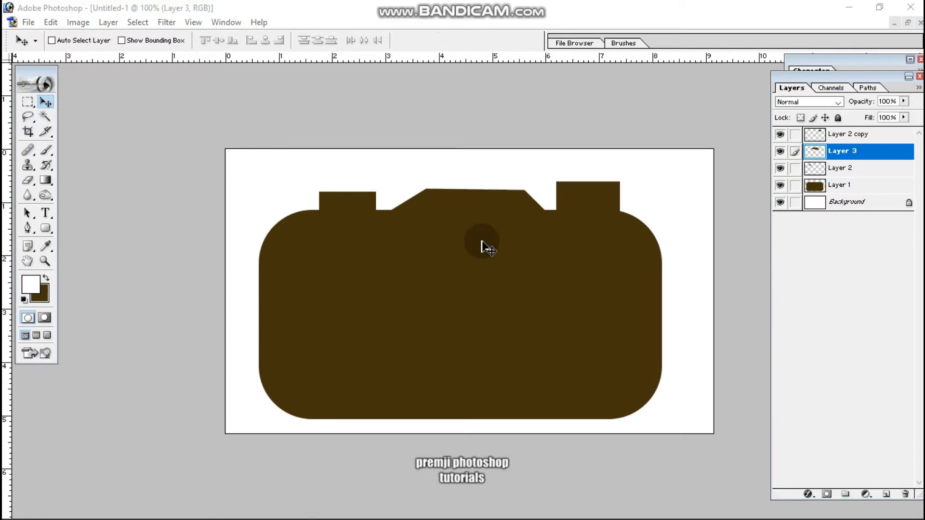
click(693, 266)
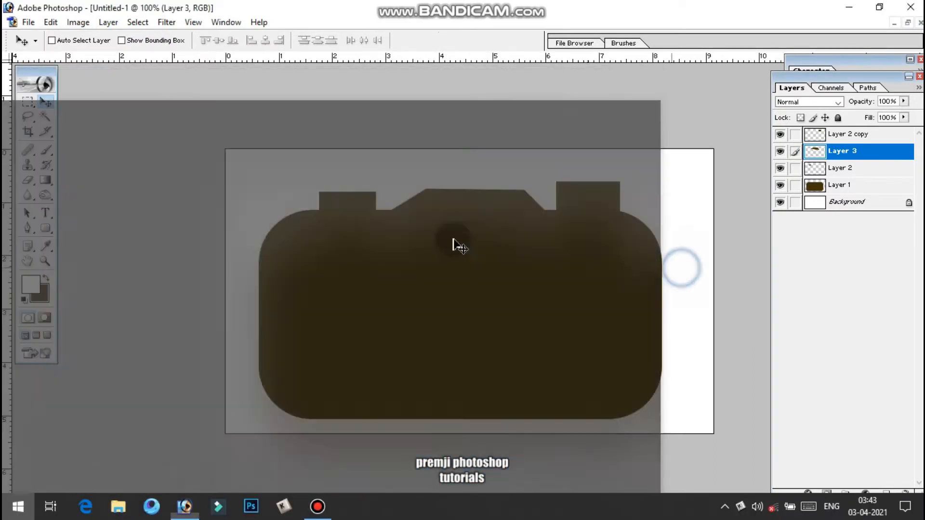
Stretch the trapezoid's height to 113.3% and rotate it -0.7 degrees so that its upper edge is level.
key(ctrl+t)
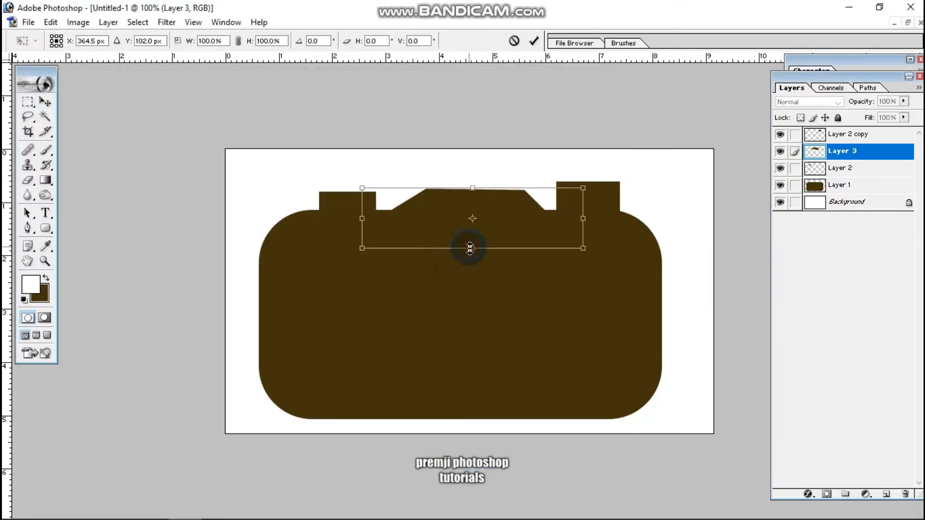
drag(469, 248, 497, 226)
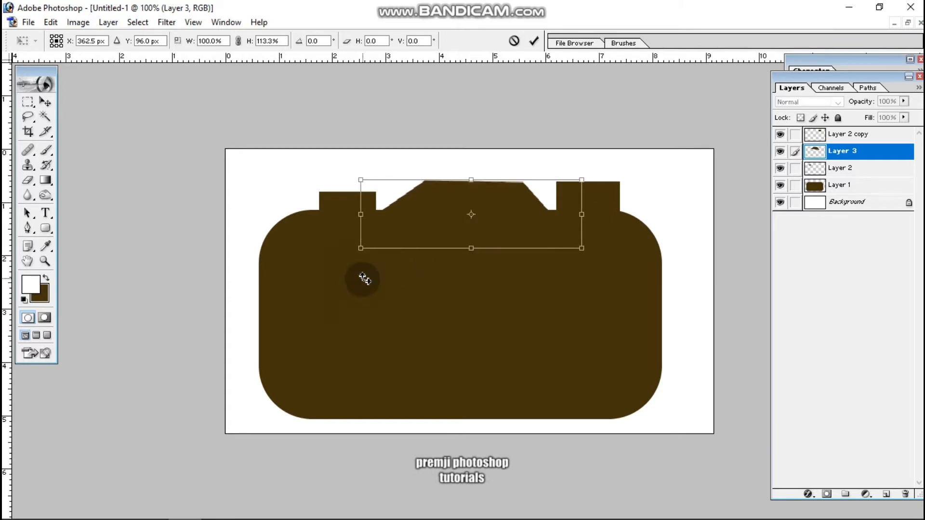
drag(366, 280, 366, 278)
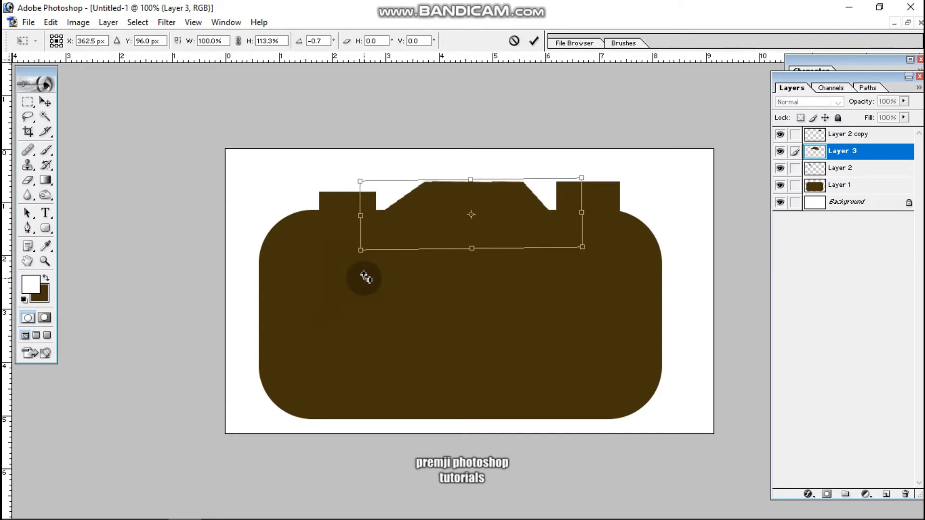
key(Return)
Shift the left small rectangle slightly left and the right one slightly right and down along the body's upper edge.
right_click(355, 202)
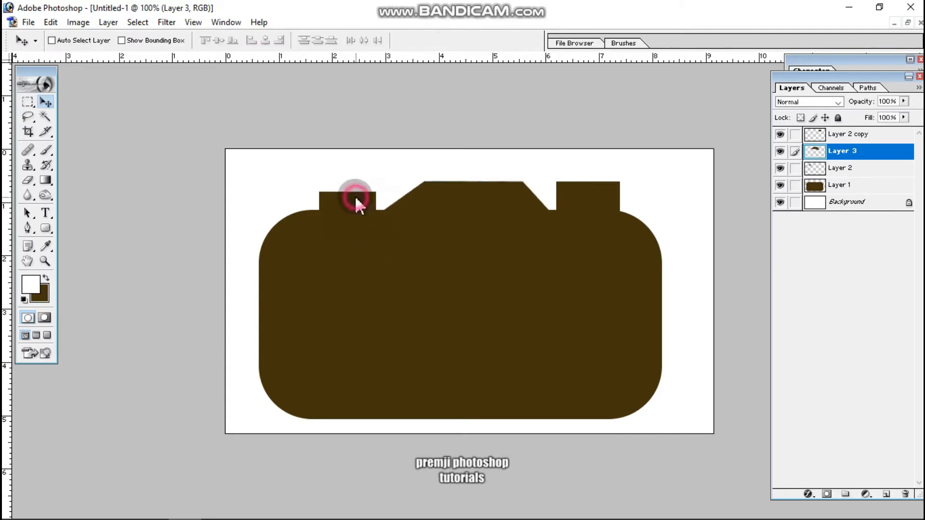
click(361, 212)
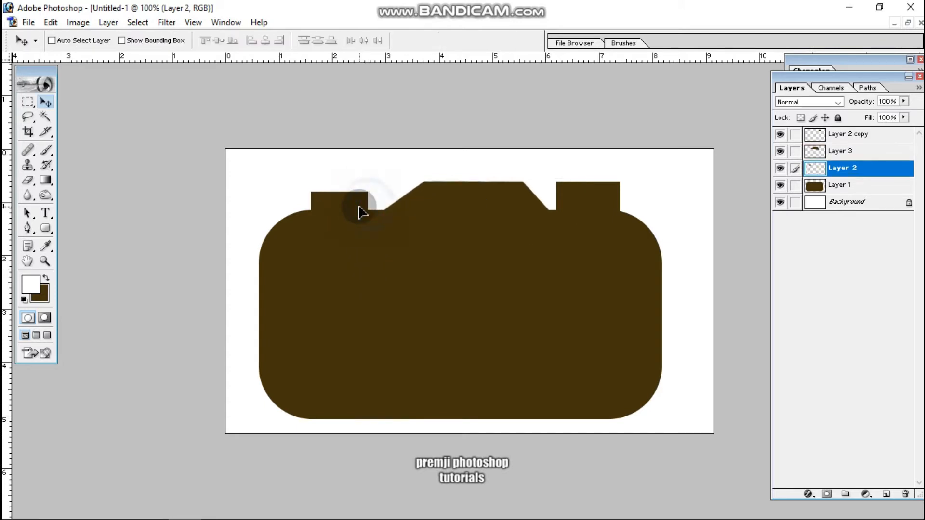
right_click(601, 201)
click(608, 207)
drag(608, 208, 612, 211)
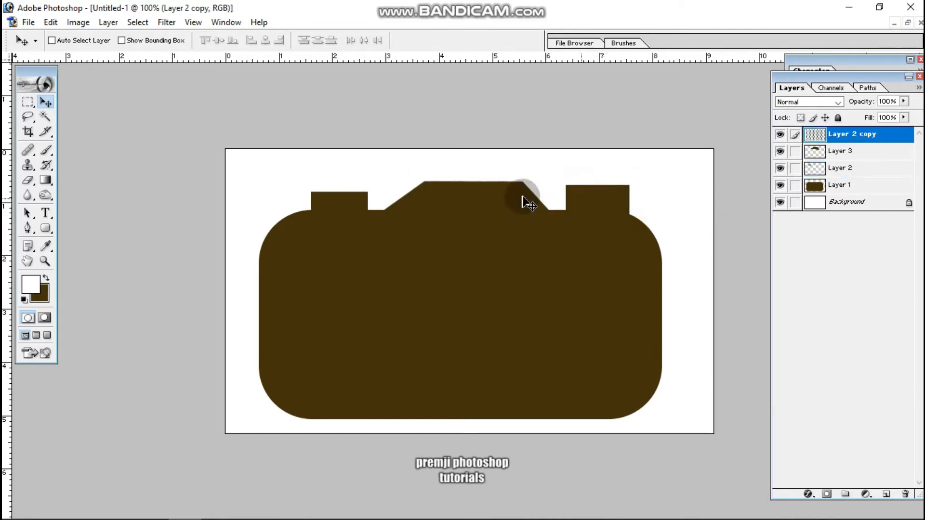
Move the trapezoid on Layer 3 slightly upward between the two small rectangles.
right_click(490, 196)
click(505, 204)
drag(503, 200, 500, 196)
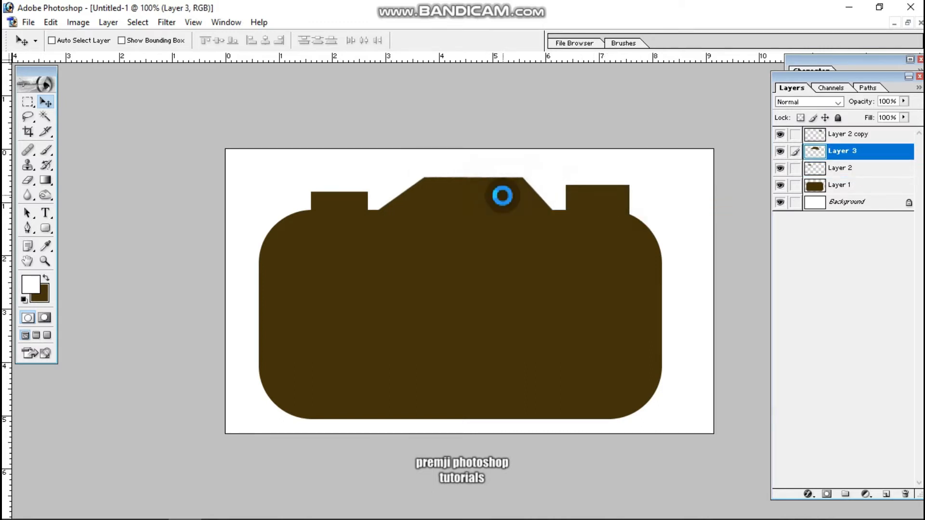
Select a rectangle about 1.4 cm wide and 0.4 cm high inside the trapezoid, fill it with white and deselect.
click(27, 101)
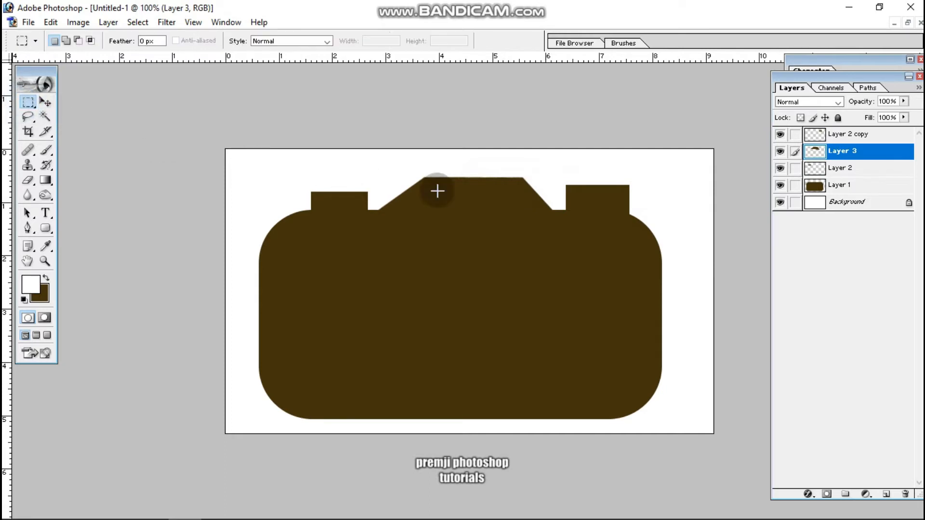
drag(437, 191, 509, 212)
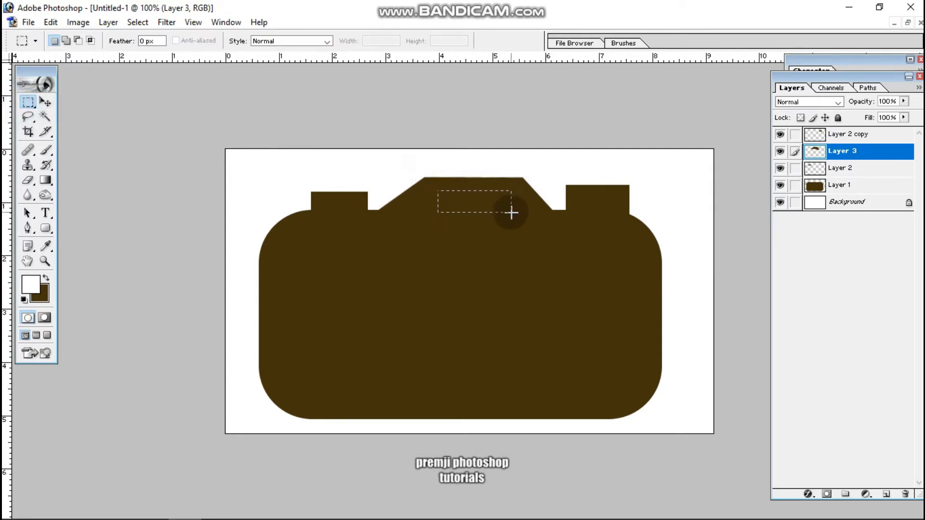
click(549, 232)
key(alt+BackSpace)
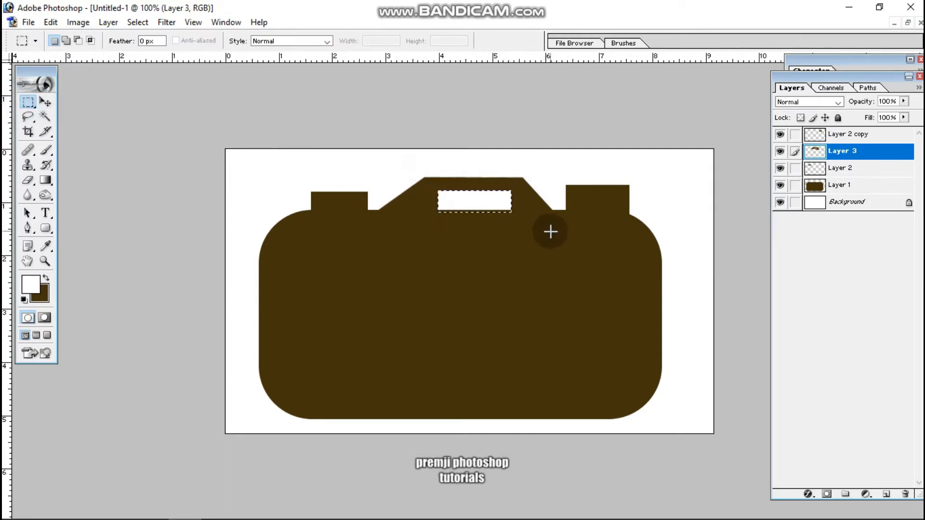
click(431, 269)
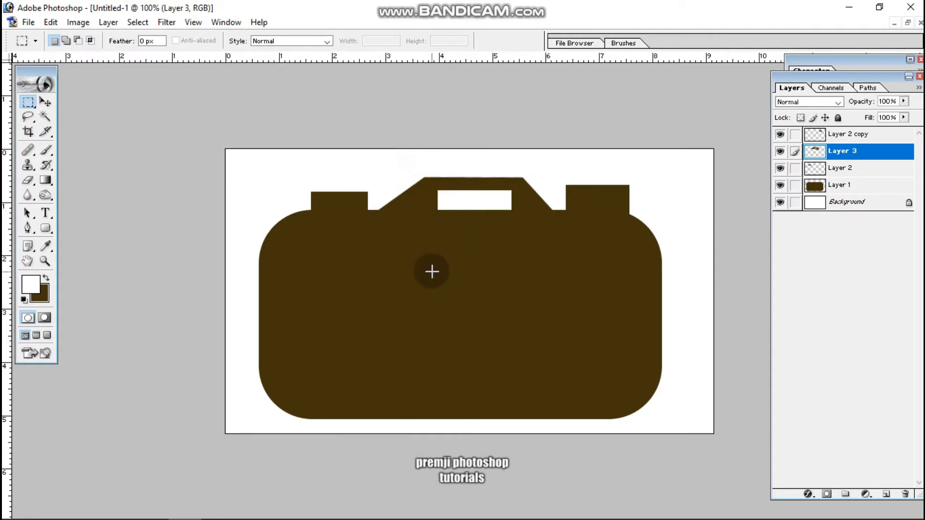
Make a circular selection about 1.7 cm in diameter in the right half of the camera body.
click(46, 101)
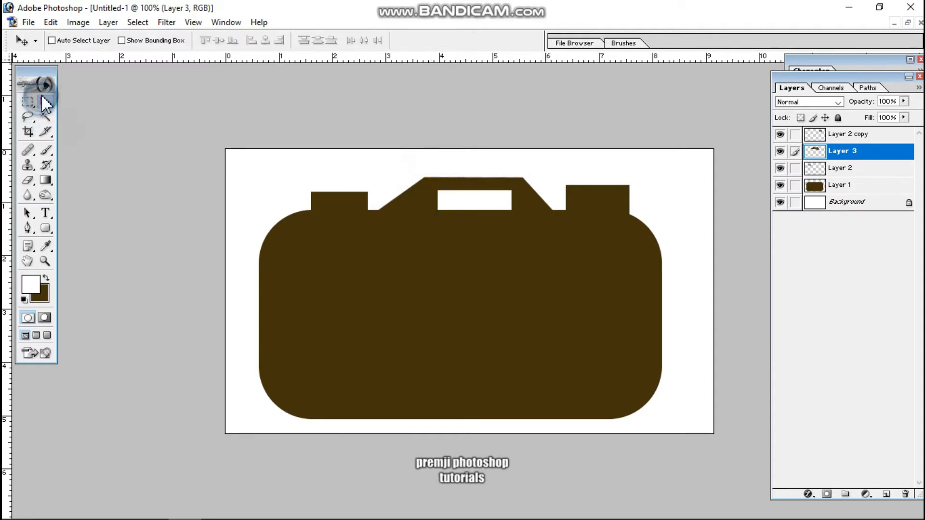
click(25, 102)
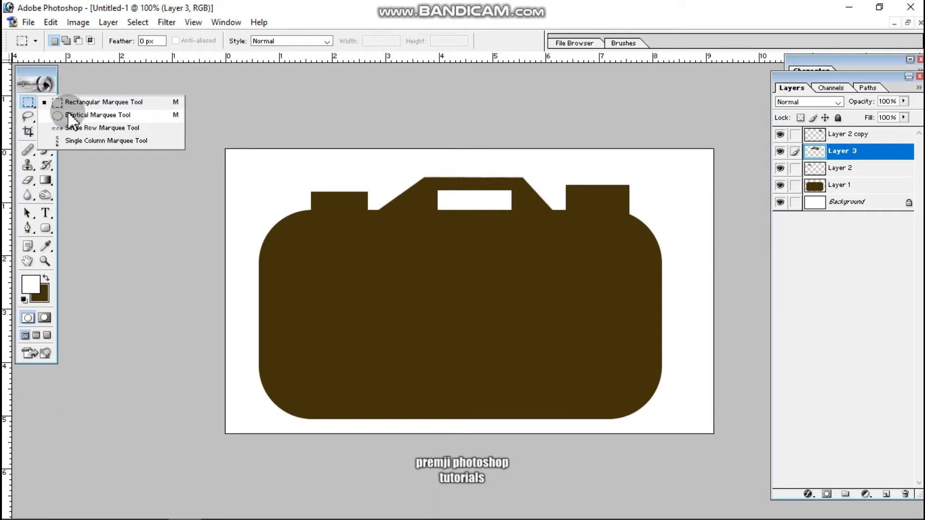
click(28, 103)
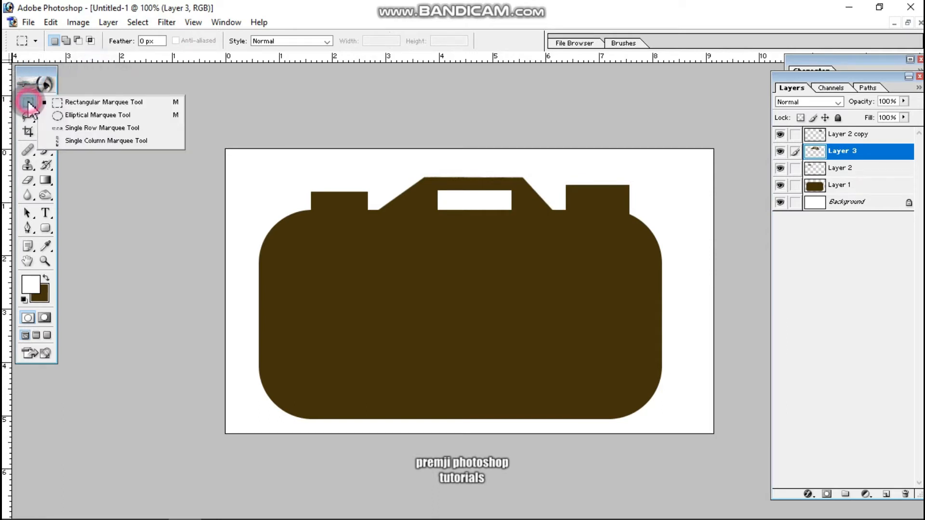
click(91, 115)
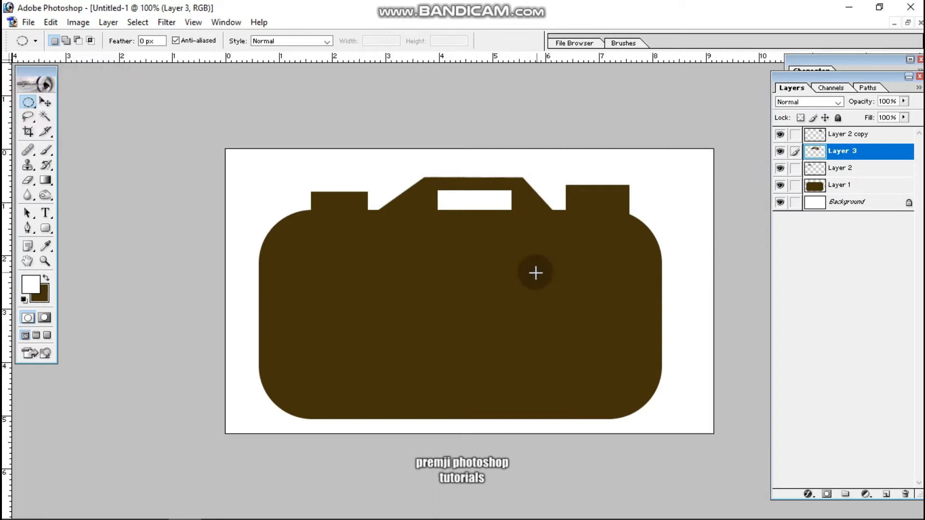
drag(528, 272, 621, 366)
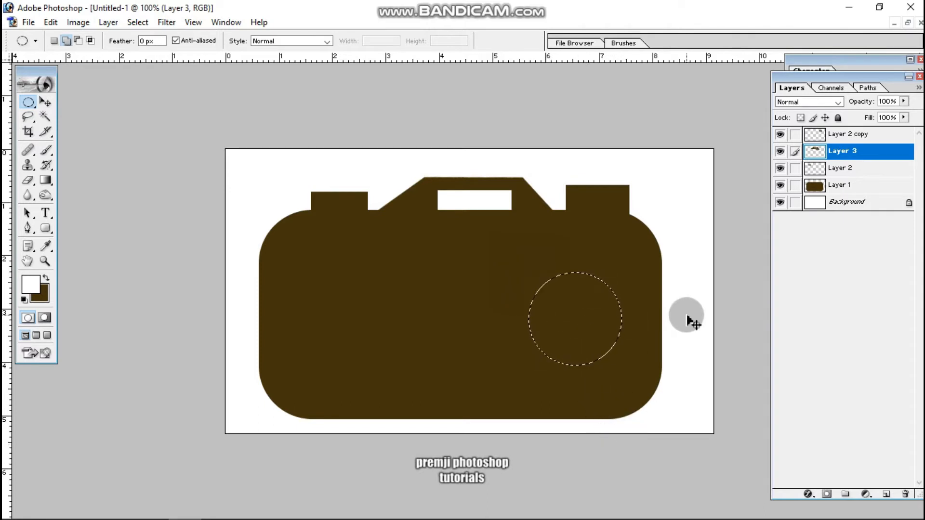
Fill the circular selection with white on a new layer, and move the white disc slightly left and down.
key(ctrl+shift+n)
key(Return)
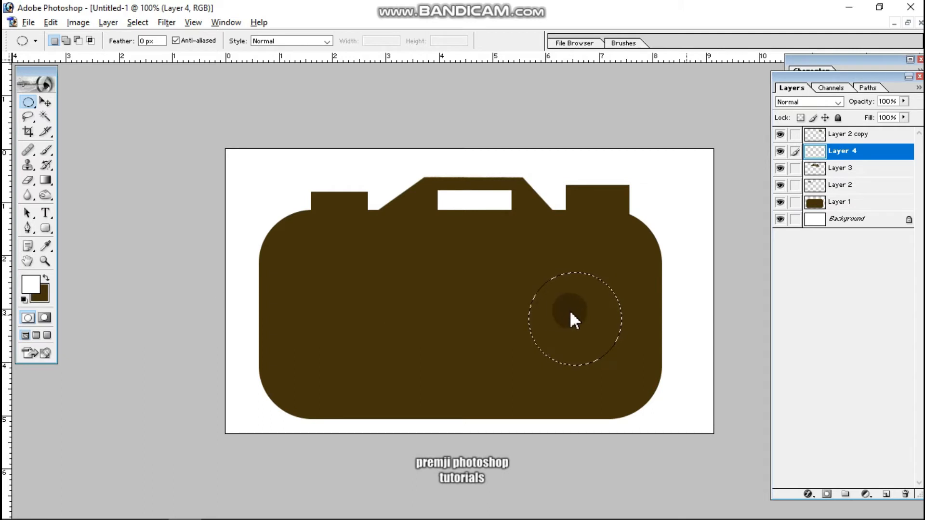
key(alt+BackSpace)
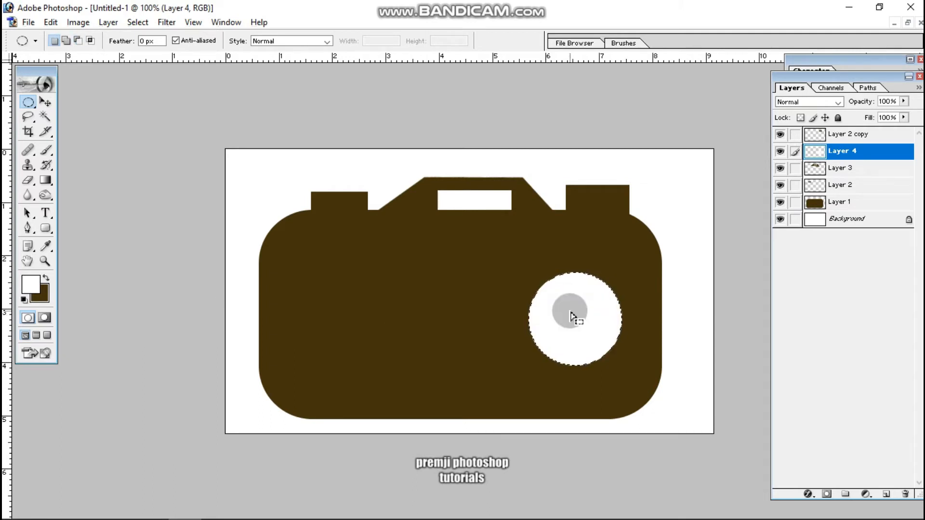
key(ctrl+d)
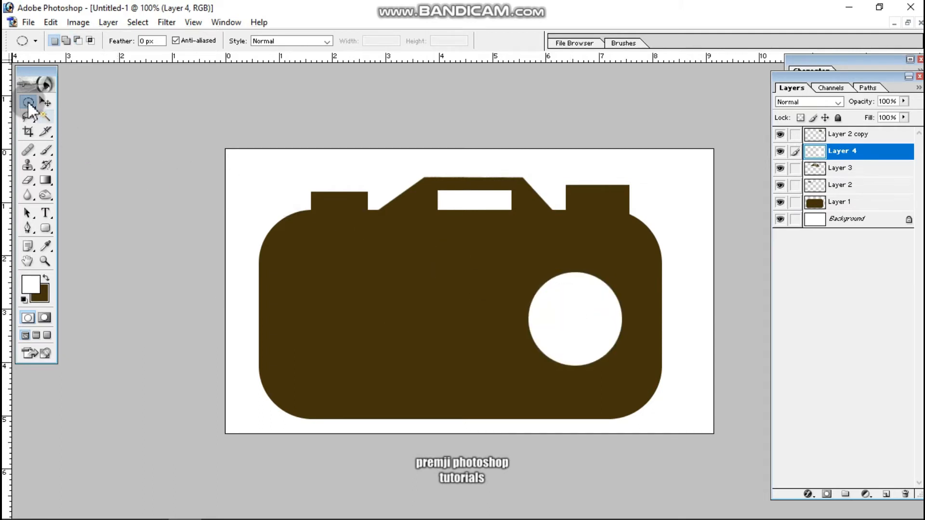
click(45, 102)
drag(597, 337, 587, 339)
Select a circle about 2.2 cm in diameter in the body's left half and give it a centered 10 px white stroke on a new layer.
click(30, 102)
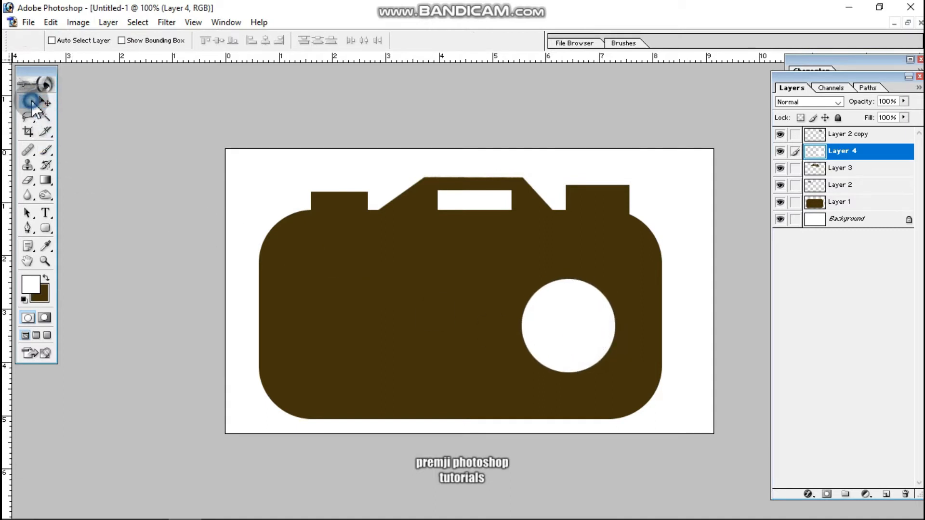
drag(338, 265, 468, 421)
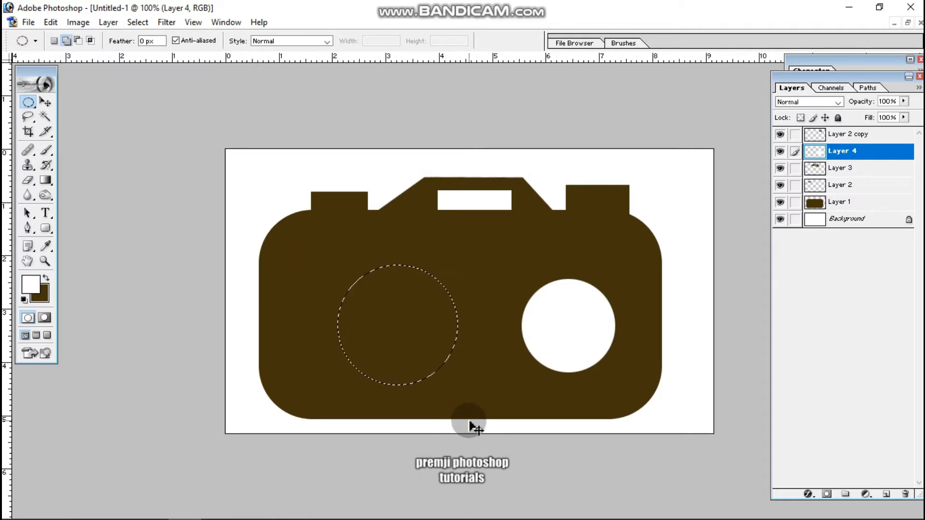
key(ctrl+shift+n)
key(Return)
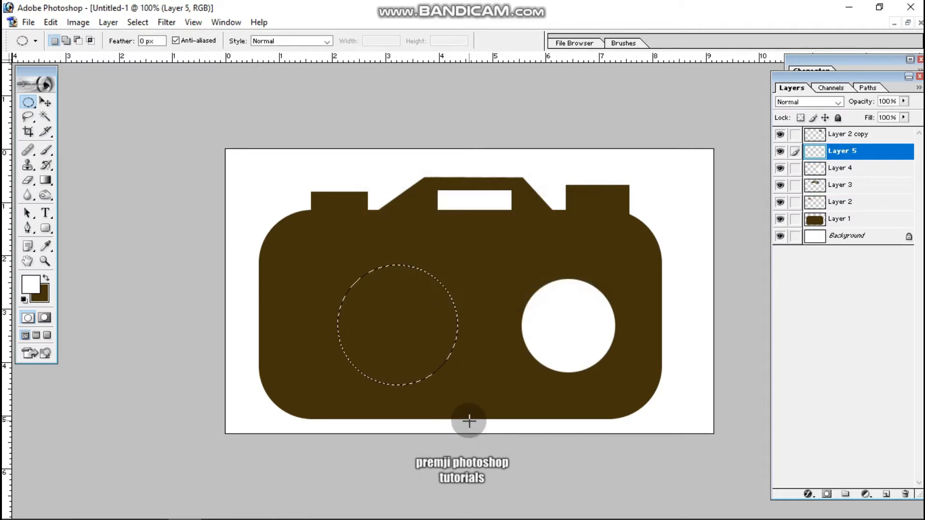
click(49, 22)
click(104, 250)
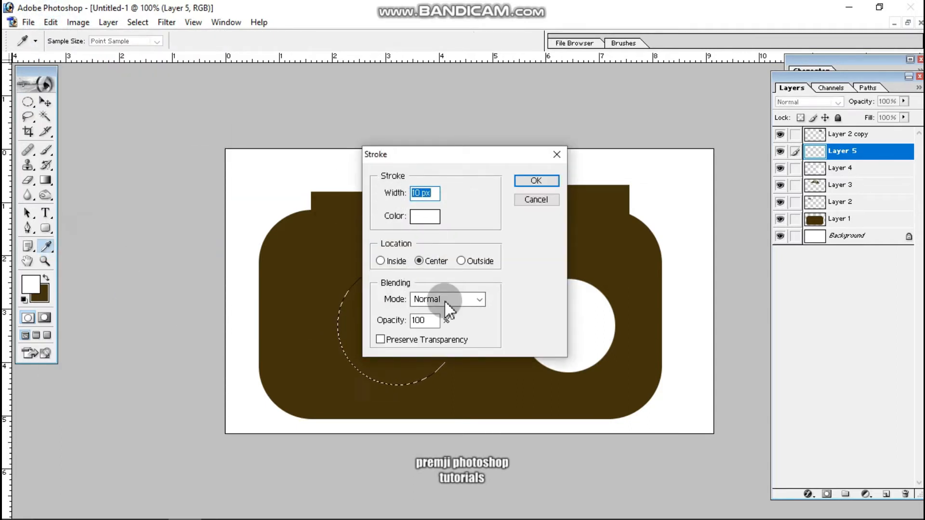
click(544, 179)
click(46, 102)
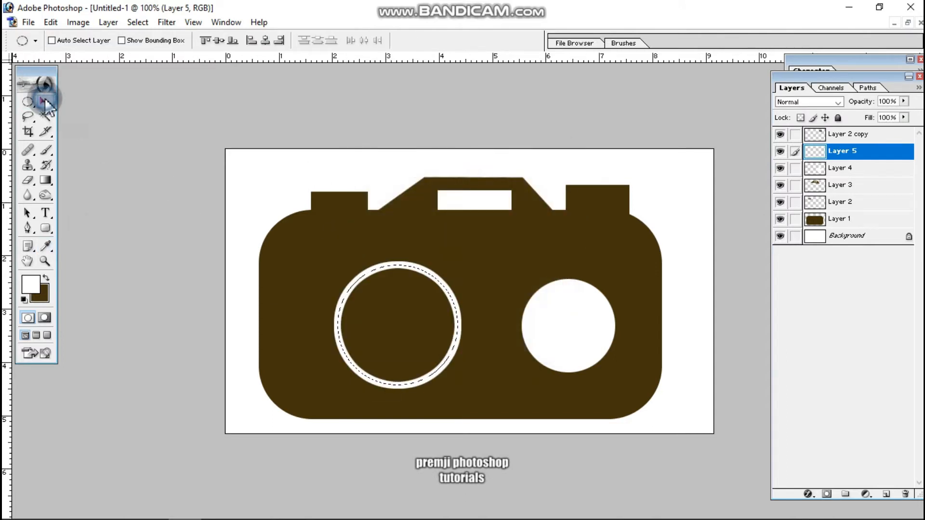
Move the white ring around the white disc in the body's right half and scale it to 99.5%.
click(402, 328)
mouse_move(402, 327)
mouse_down()
mouse_move(470, 342)
mouse_move(580, 342)
mouse_up()
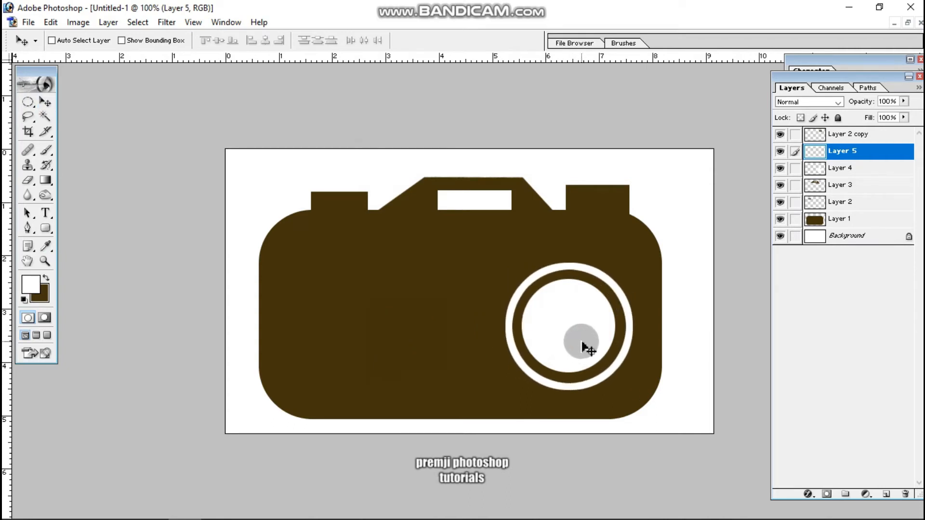
key(ctrl+t)
mouse_move(634, 258)
mouse_down()
mouse_move(624, 264)
mouse_move(631, 258)
mouse_up()
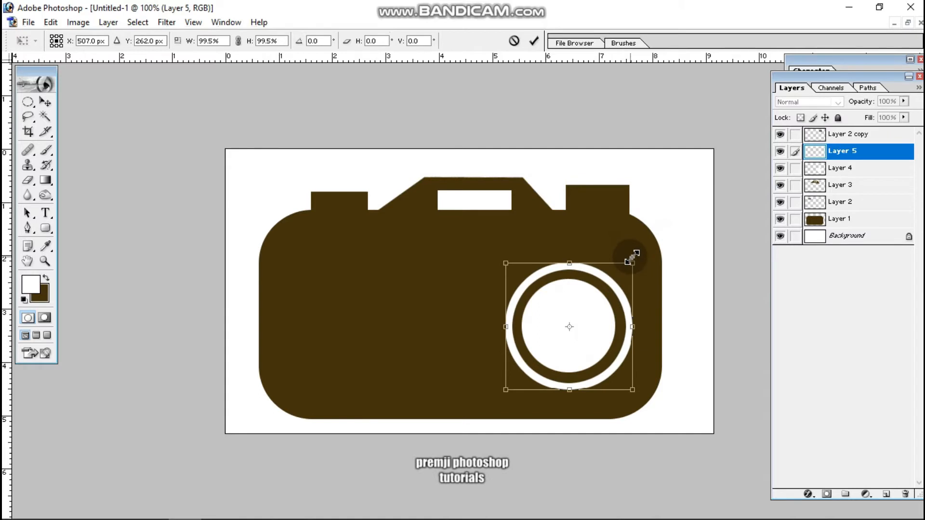
key(Return)
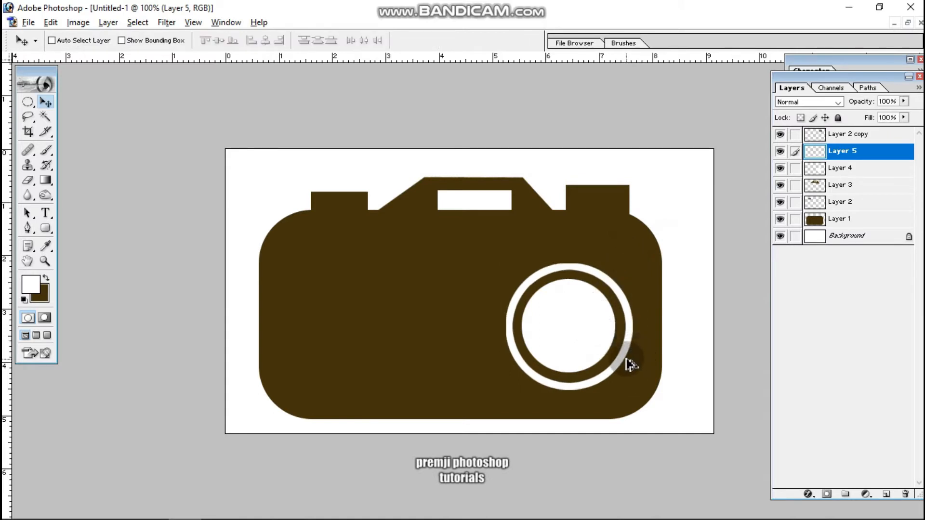
Duplicate the white ring up and left, and give the copy a 100% Color Overlay in the body's dark brown (433308).
drag(621, 362, 510, 291)
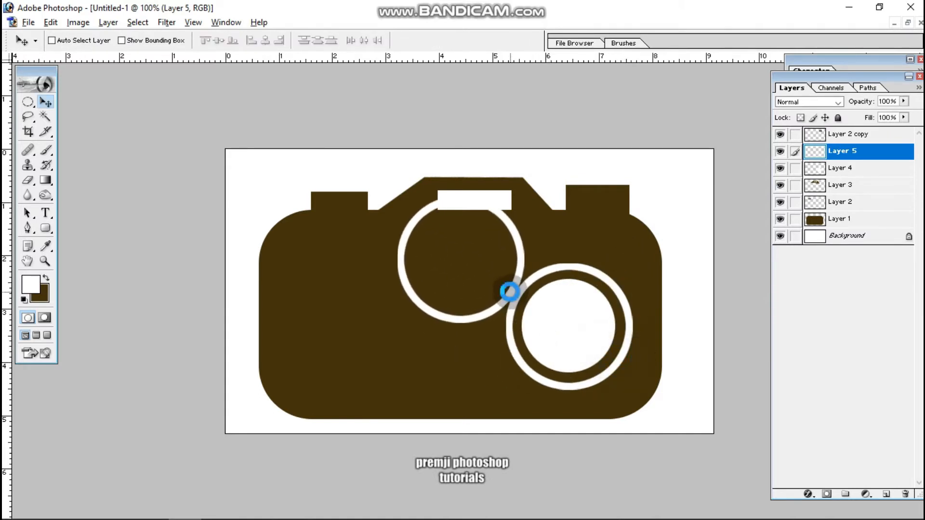
click(807, 493)
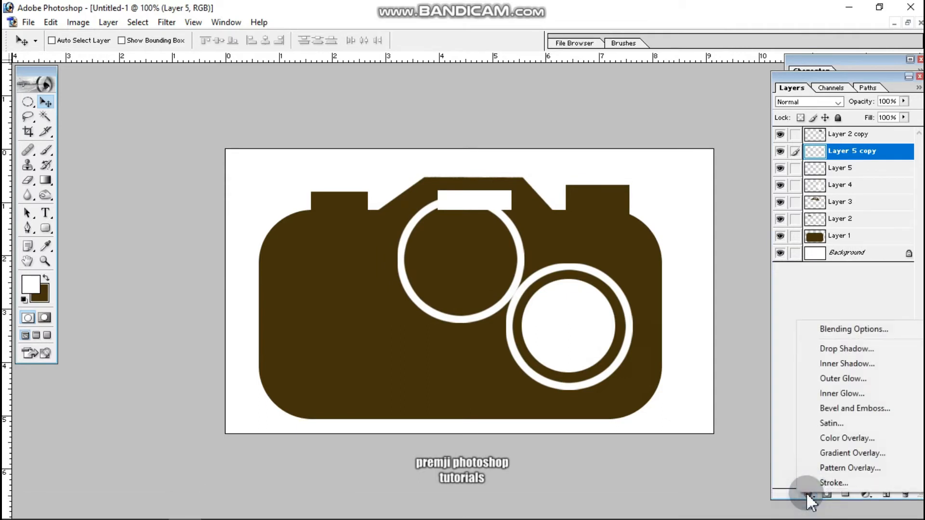
click(840, 438)
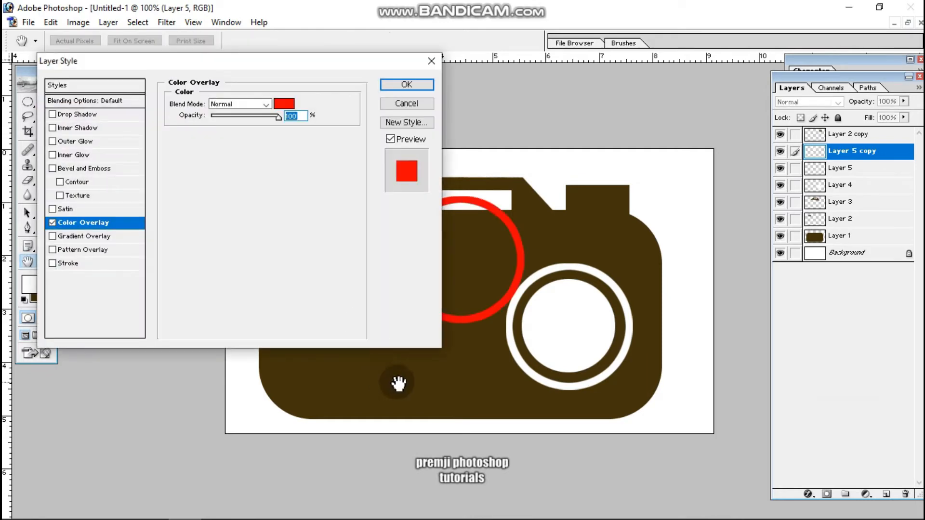
click(282, 103)
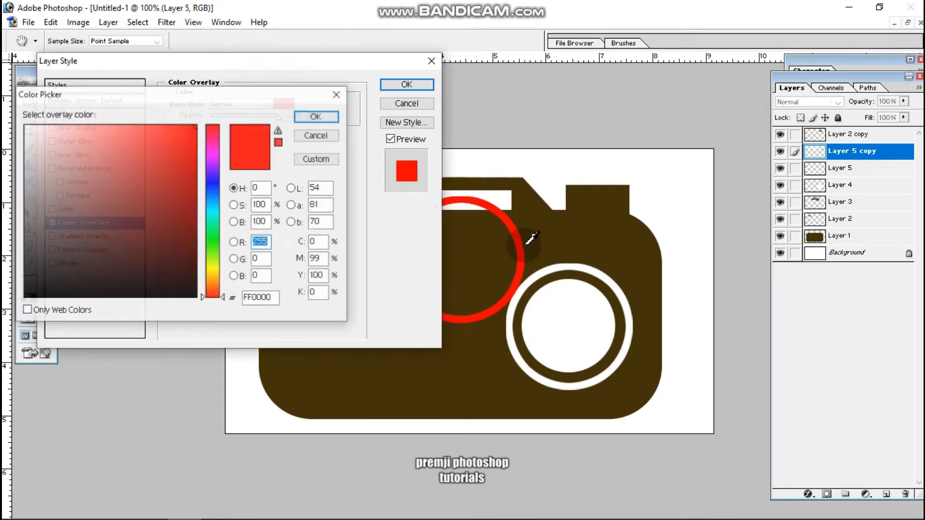
click(616, 251)
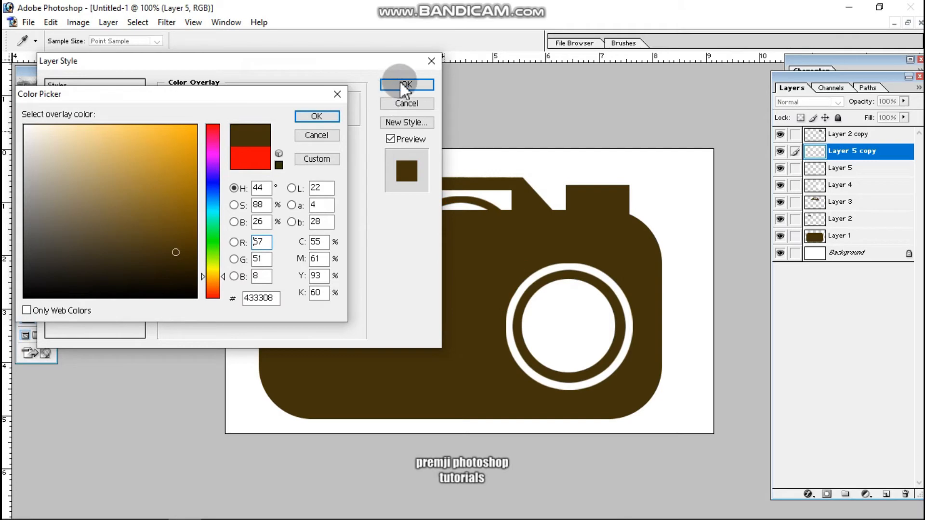
click(310, 116)
click(406, 86)
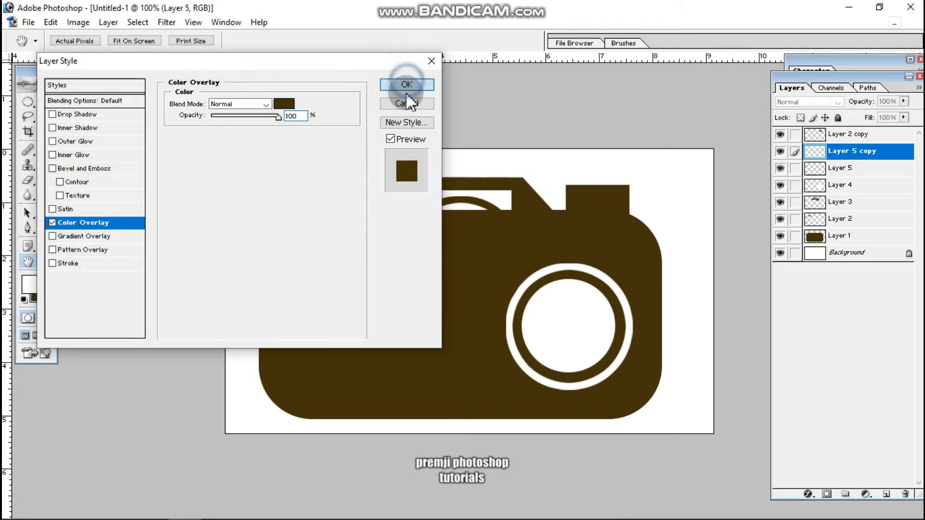
Move the brown ring copy partly over the white disc and scale it proportionally to about 58.8%.
key(v)
drag(479, 283, 551, 329)
key(ctrl+t)
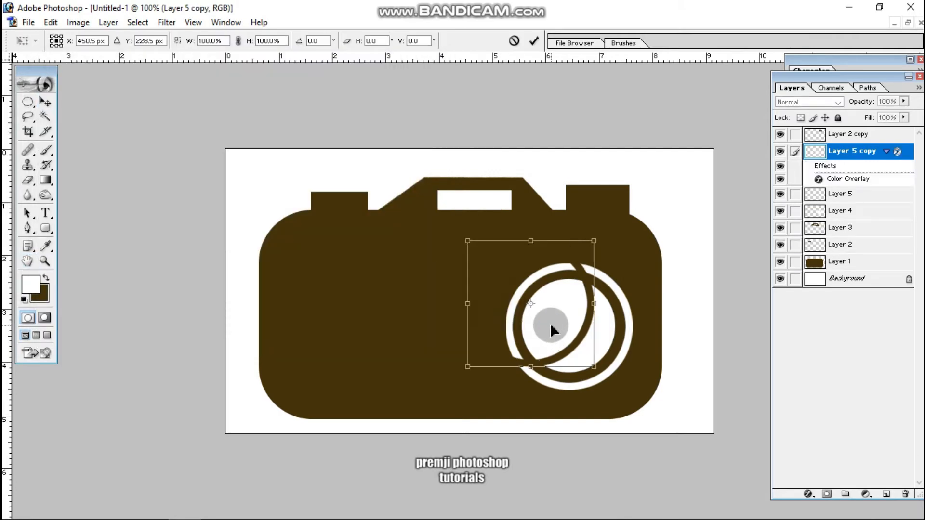
drag(590, 238, 570, 269)
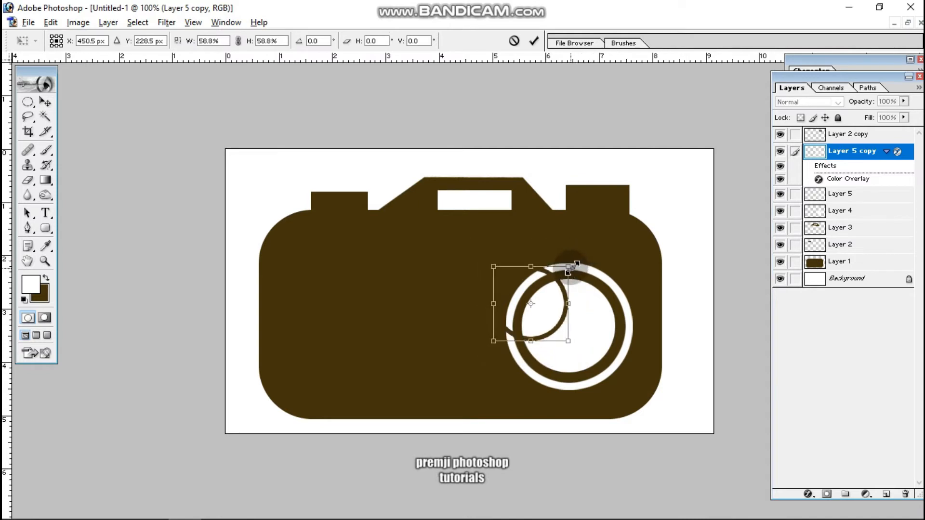
key(Return)
Center the brown ring inside the white disc and enlarge it to about 110.8%, leaving a thin white rim outside it.
drag(549, 310, 605, 367)
key(ctrl+t)
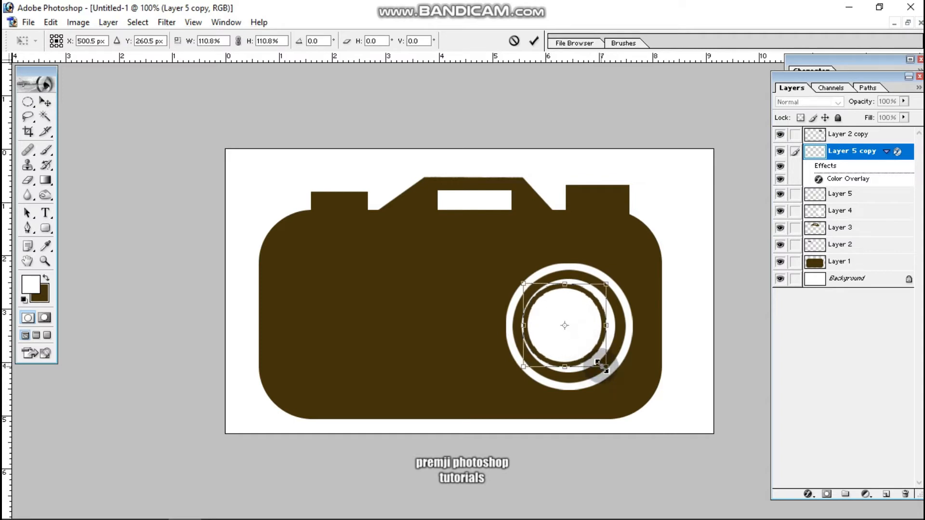
key(Return)
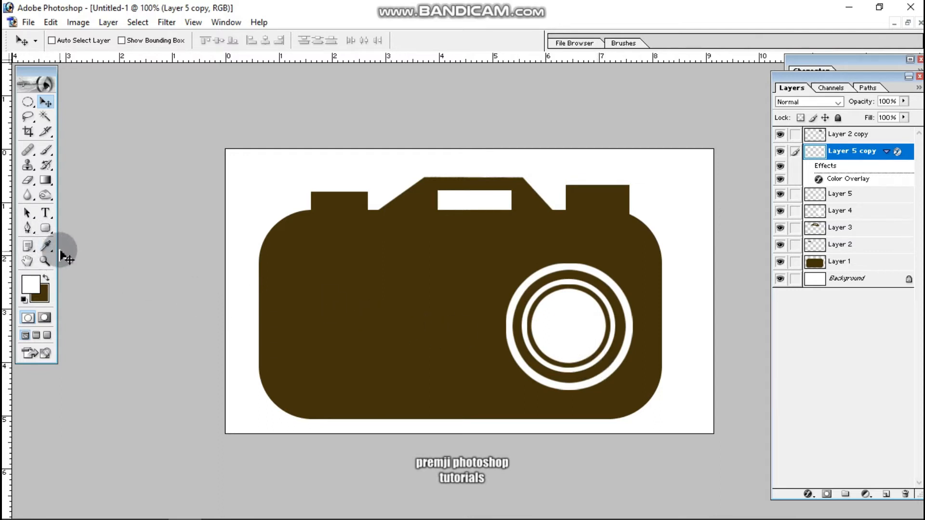
Set the Type tool's font to Arial.
click(47, 212)
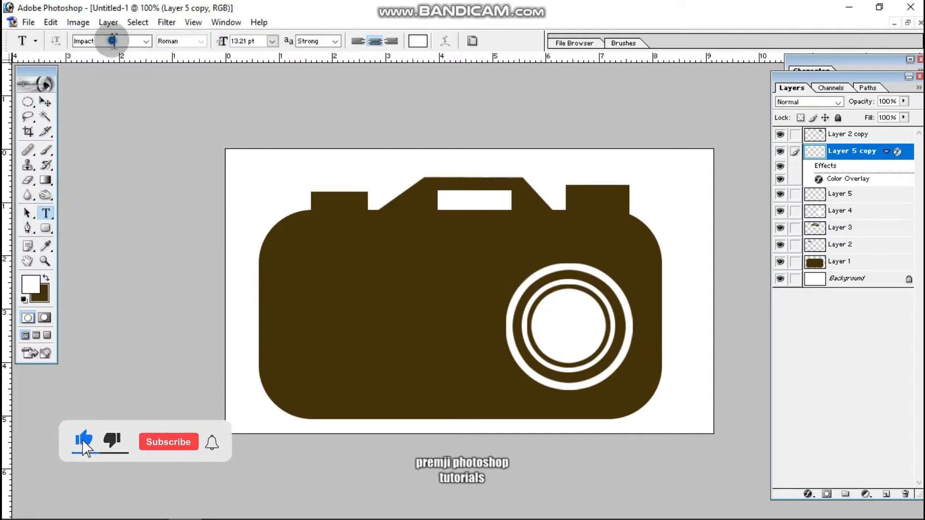
click(124, 48)
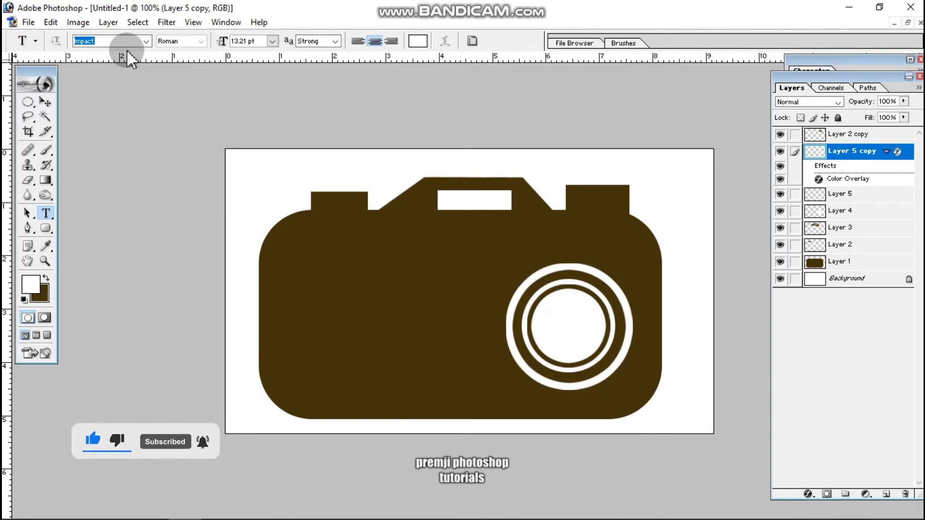
text(Arial)
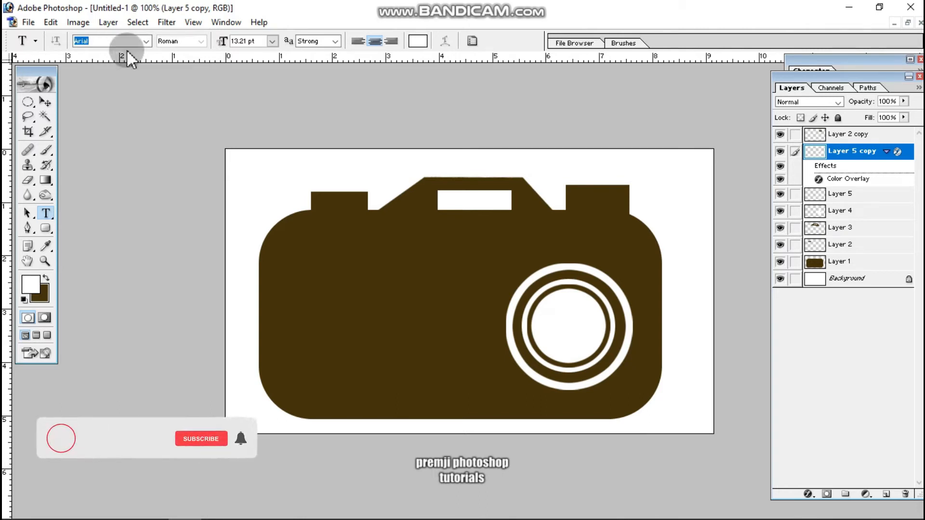
key(Return)
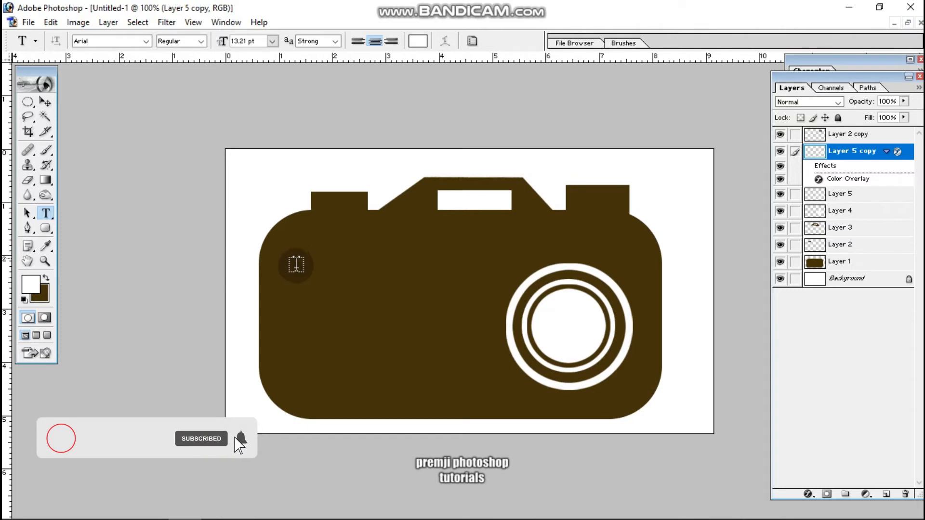
Add the owner's name in white capitals in the upper-left part of the camera body, left of the lens.
click(374, 313)
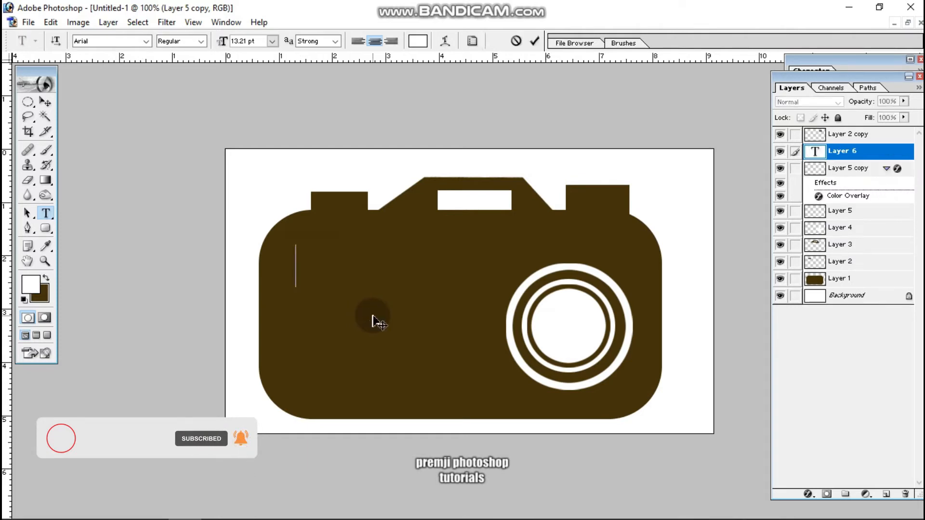
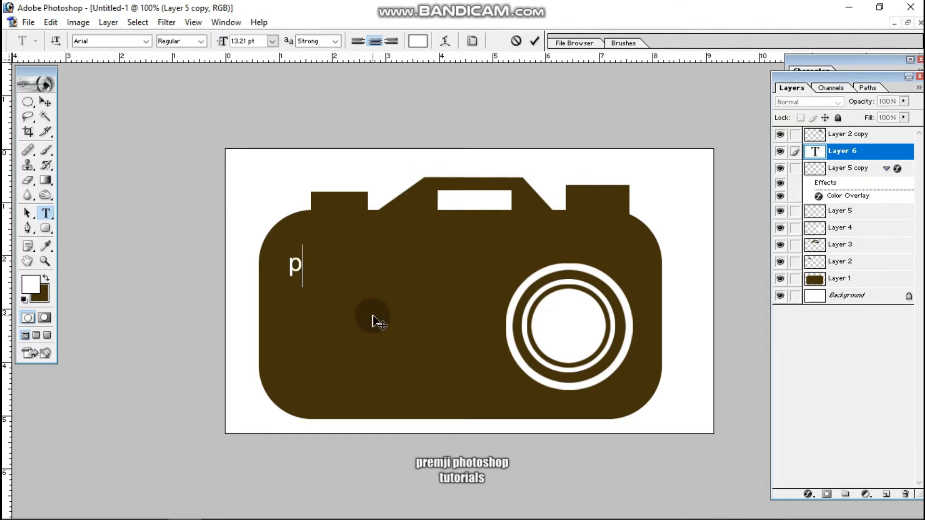
key(Caps_Lock)
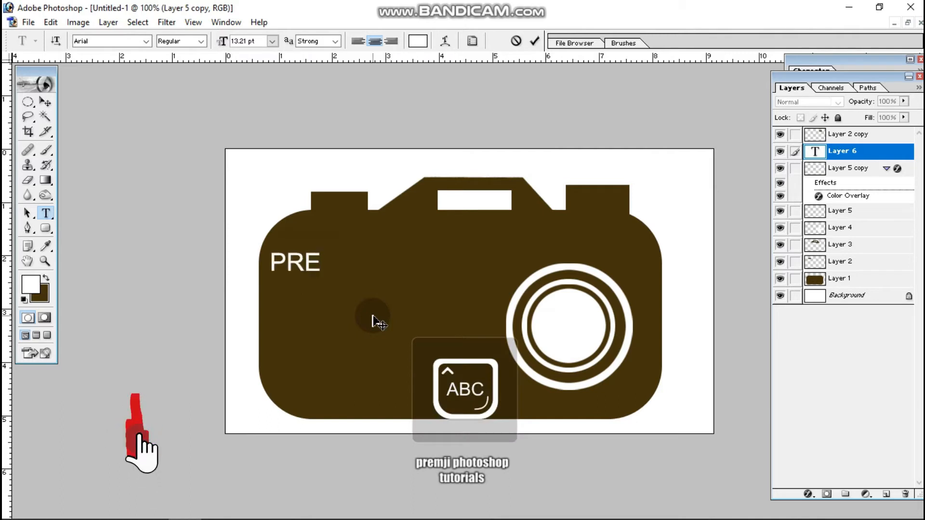
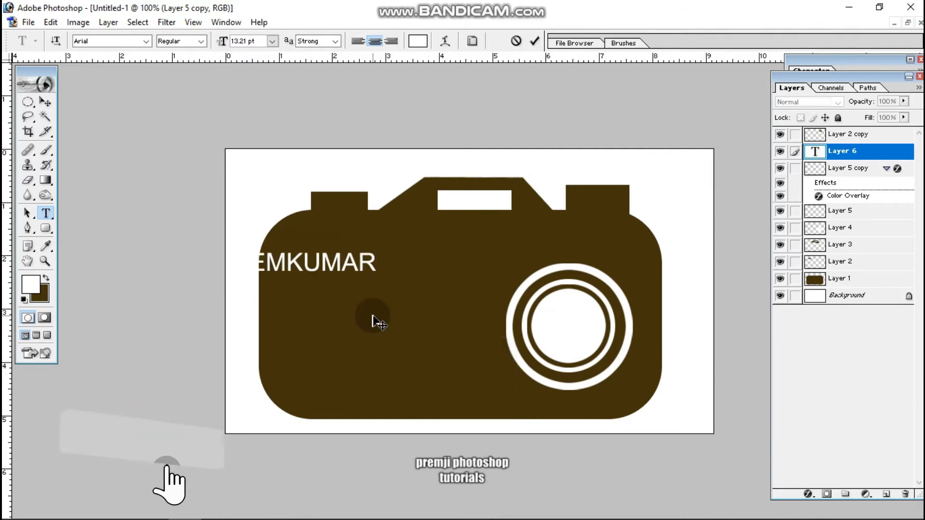
drag(379, 324, 460, 340)
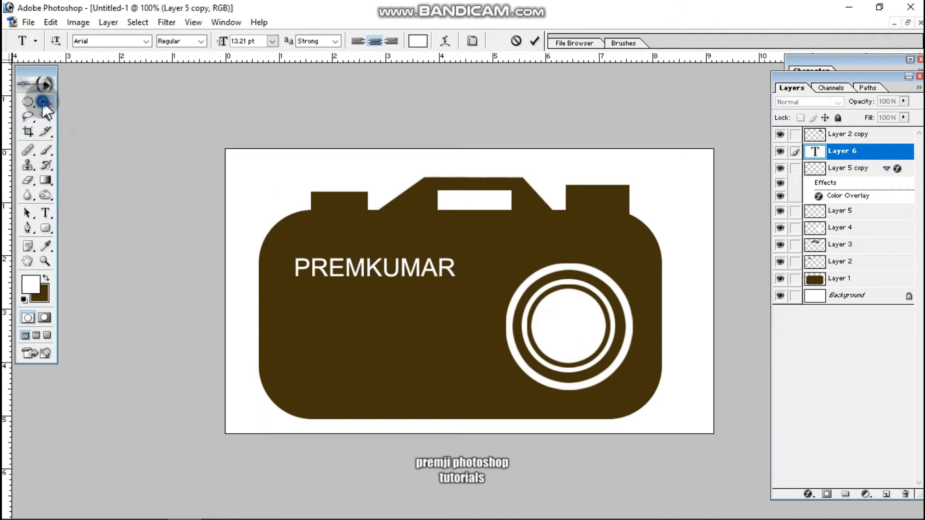
Scale the name text down proportionally about its center to 7.71 pt.
click(46, 101)
key(ctrl+t)
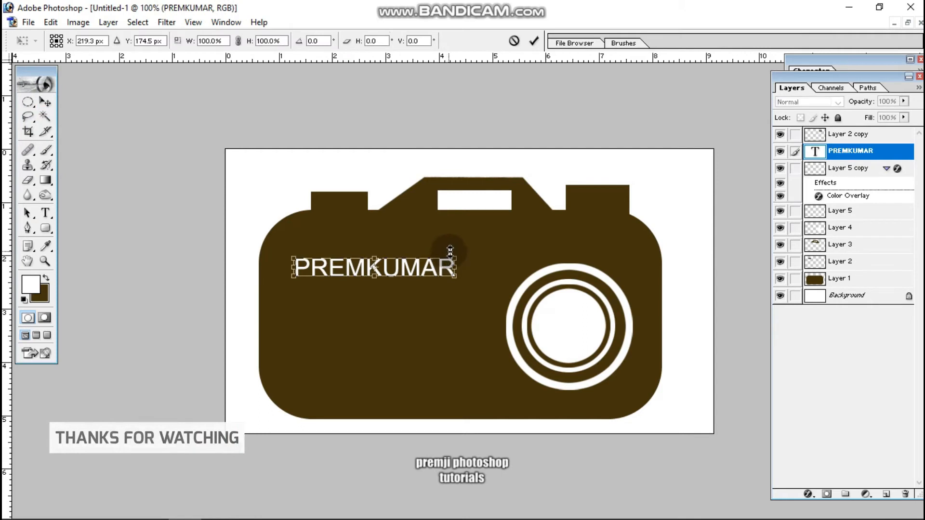
drag(452, 262, 409, 309)
key(Return)
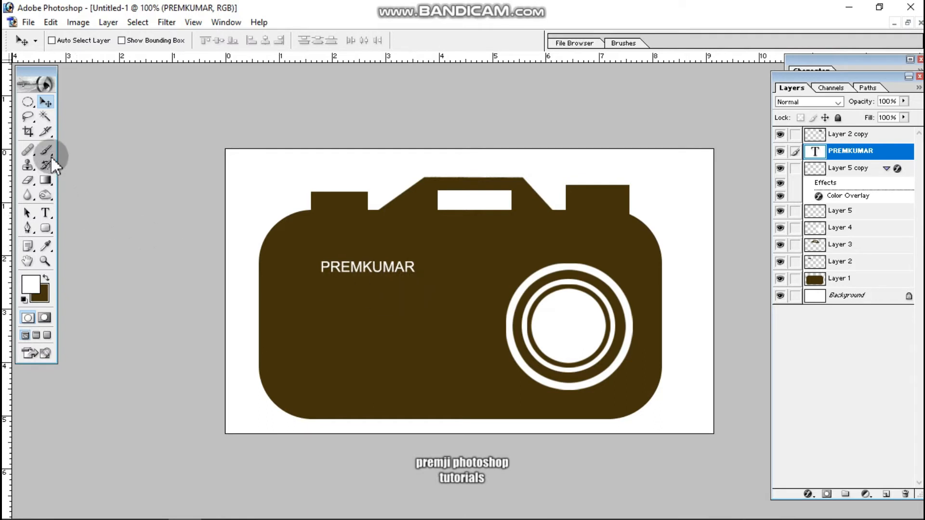
Add the white text "DIGITAL &STUDIO" on its own layer and place it just beneath the name.
click(46, 212)
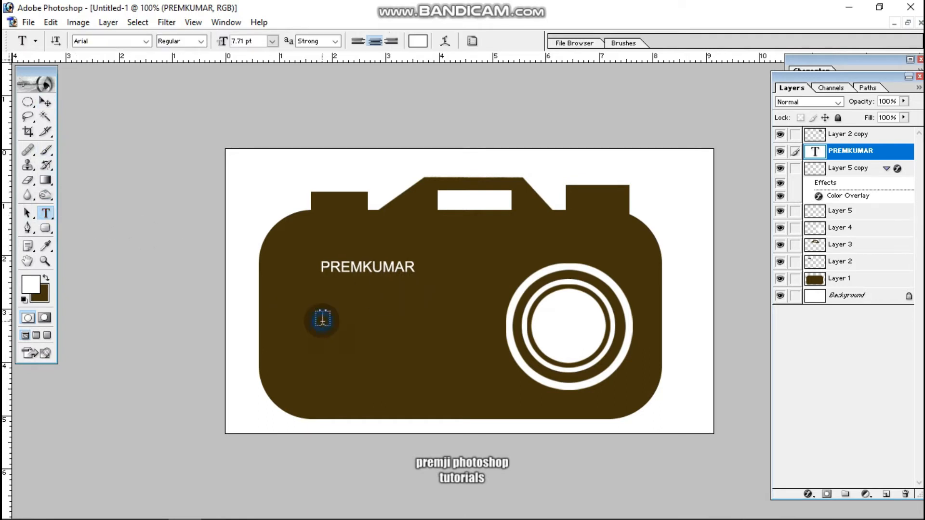
click(407, 381)
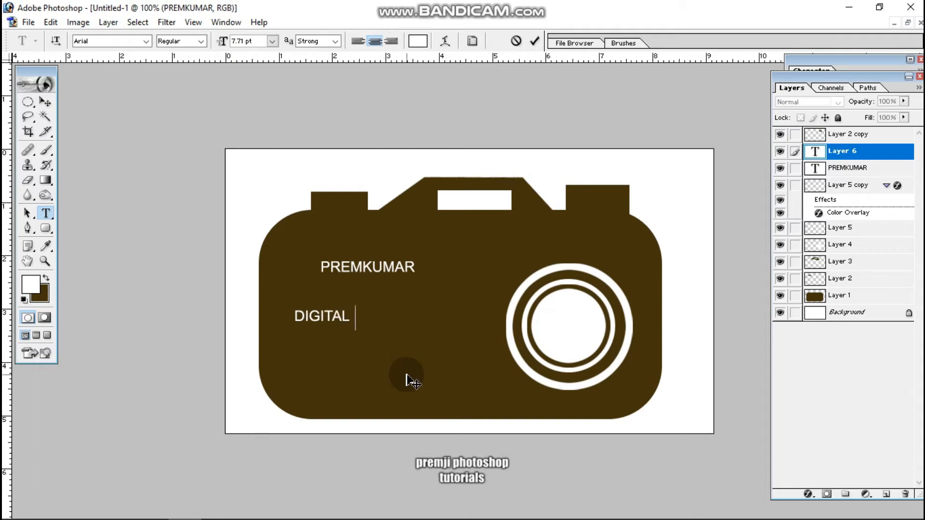
text($)
key(BackSpace)
text(&ST)
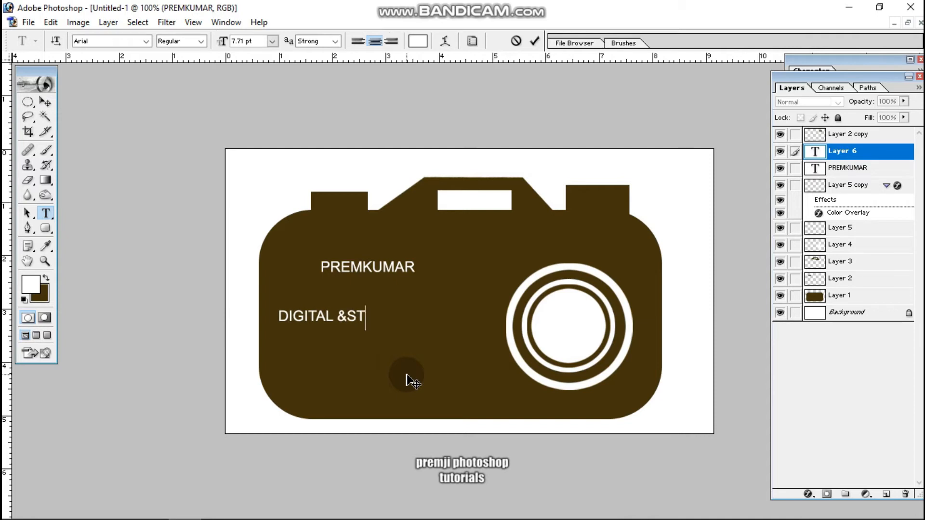
text(ID)
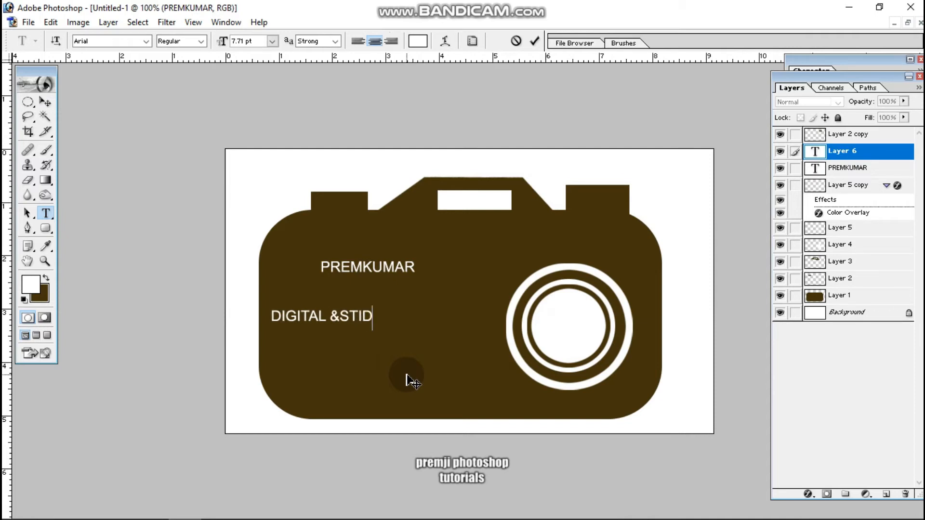
key(BackSpace)
key(BackSpace)
text(UDIO)
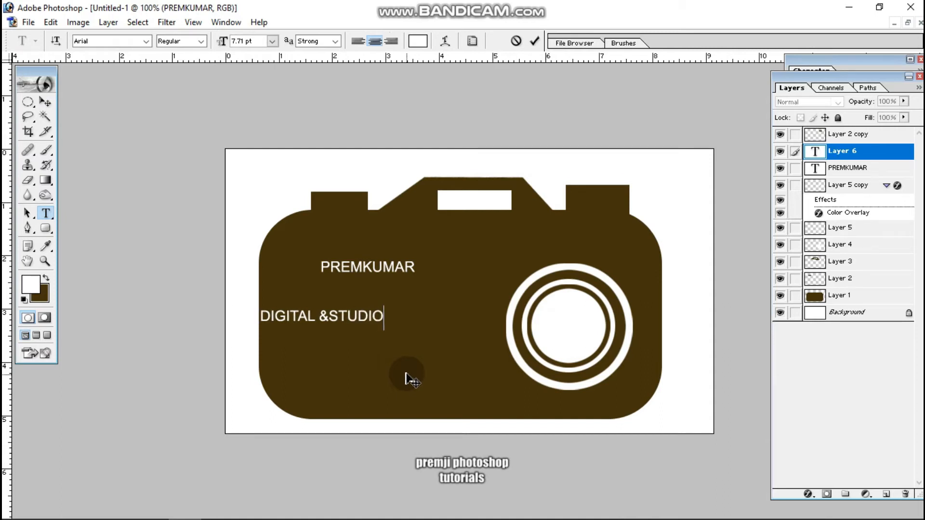
mouse_move(398, 376)
mouse_down()
mouse_move(482, 362)
mouse_move(433, 351)
mouse_move(447, 351)
mouse_up()
Scale the "DIGITAL &STUDIO" line proportionally to about 81.8% and move it slightly closer under the name.
click(25, 121)
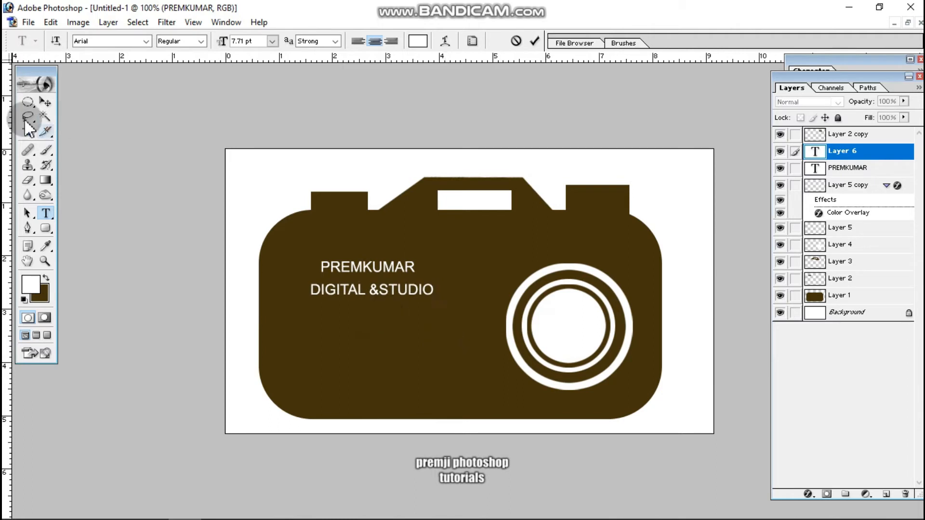
click(45, 101)
click(452, 273)
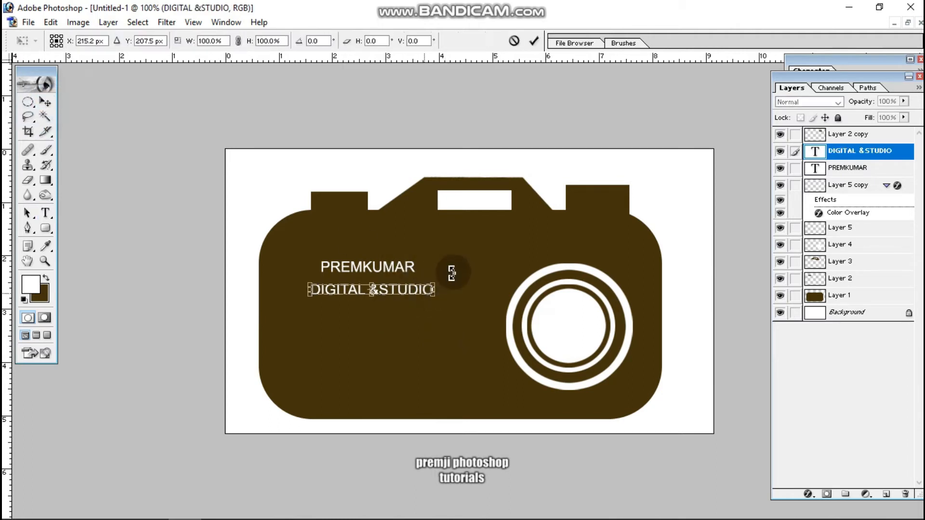
drag(434, 287, 425, 289)
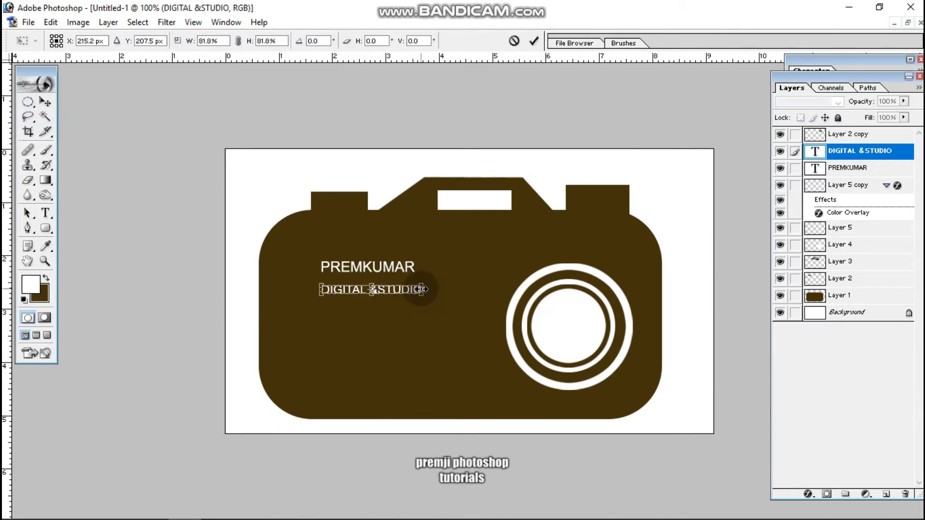
key(Return)
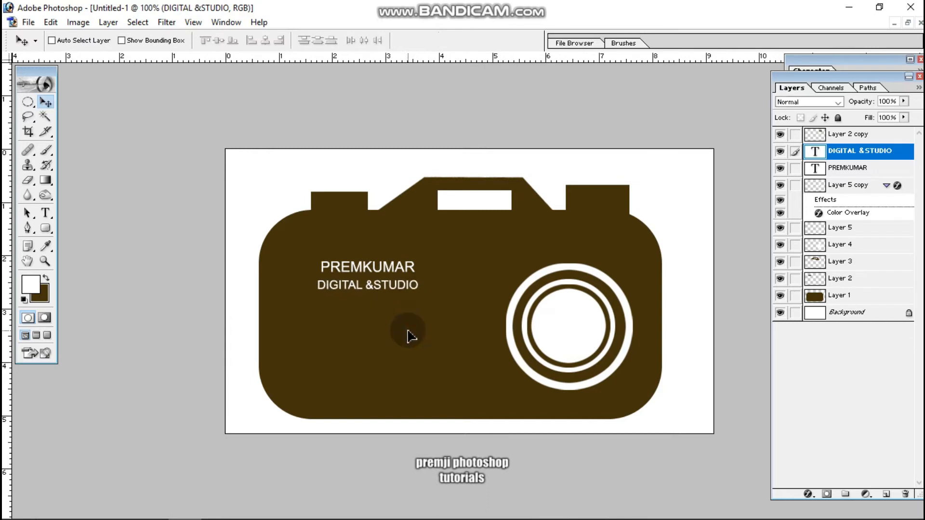
Add the phone number as white 6.31 pt text on its own layer and place it below the "DIGITAL &STUDIO" line.
click(45, 212)
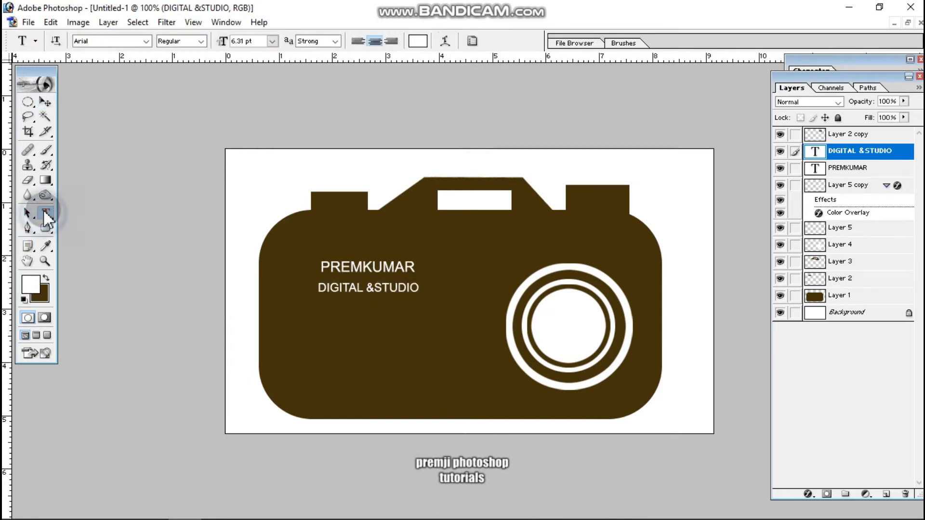
click(329, 351)
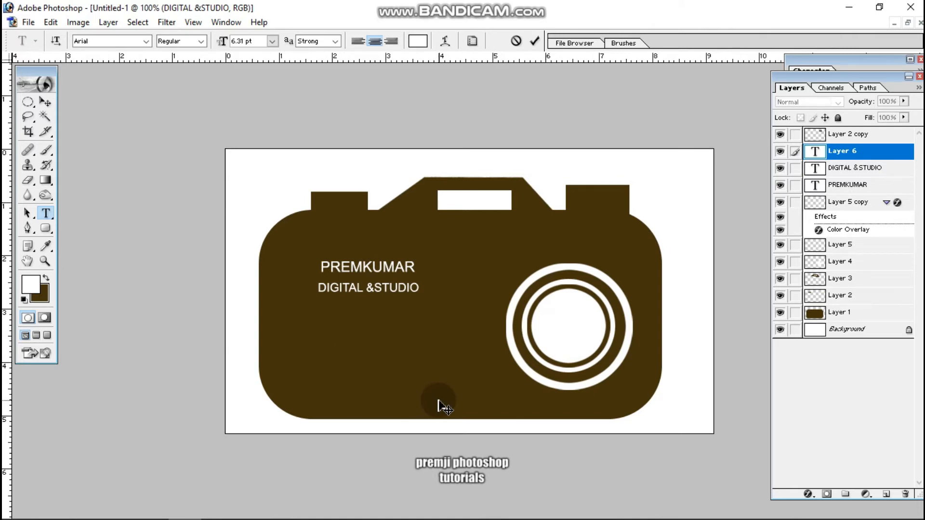
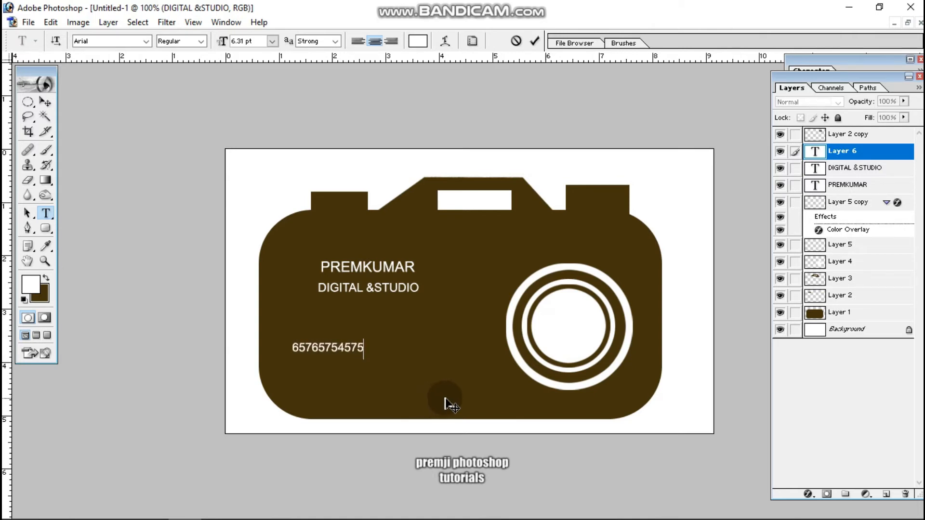
click(45, 102)
click(394, 380)
drag(394, 380, 432, 367)
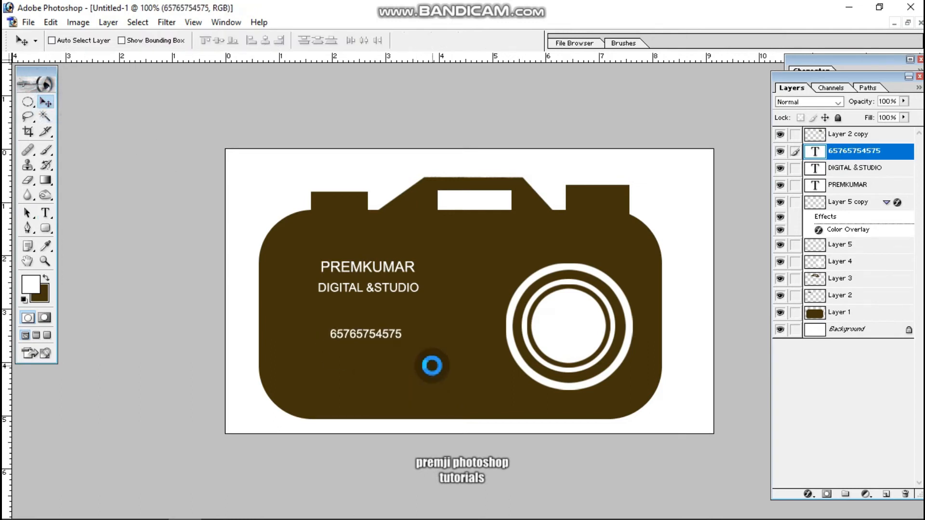
Add the studio's e-mail address in white lowercase Arial at 6.31 pt on its own layer below the phone number.
click(45, 213)
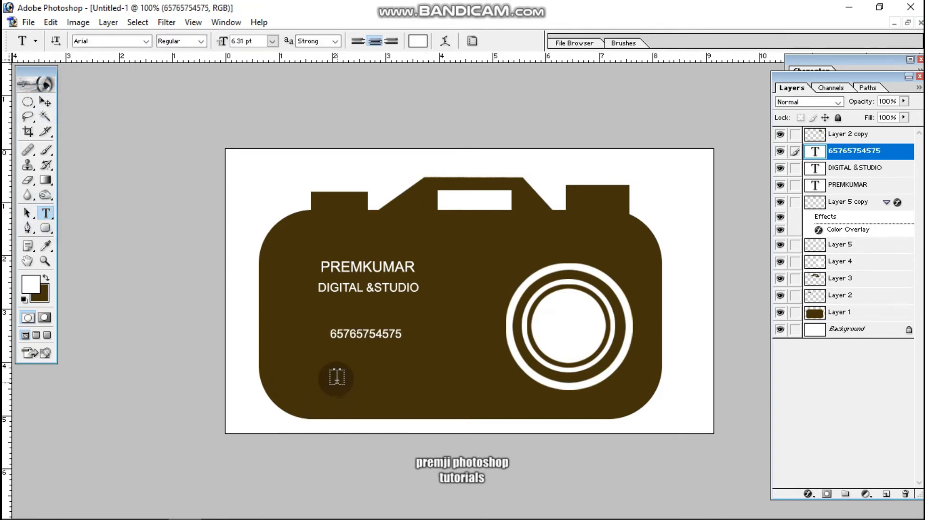
click(461, 426)
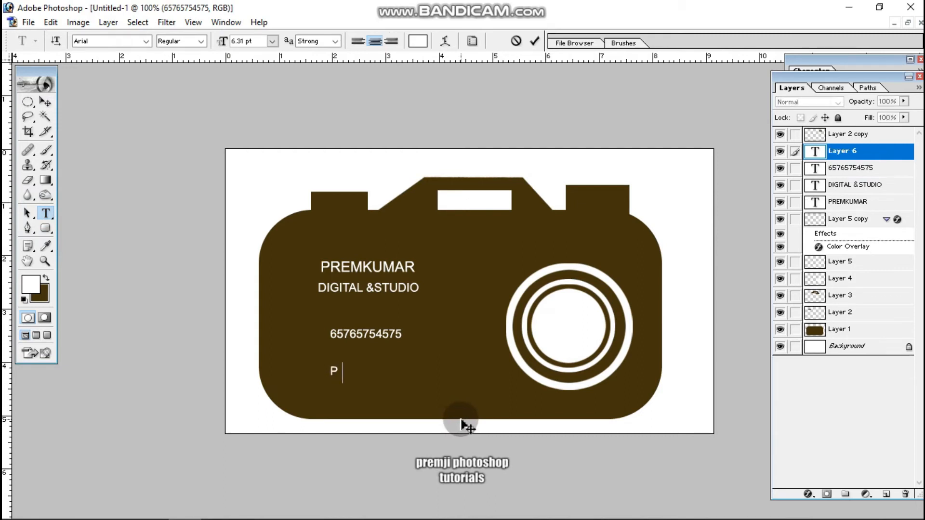
text(P)
key(BackSpace)
key(Caps_Lock)
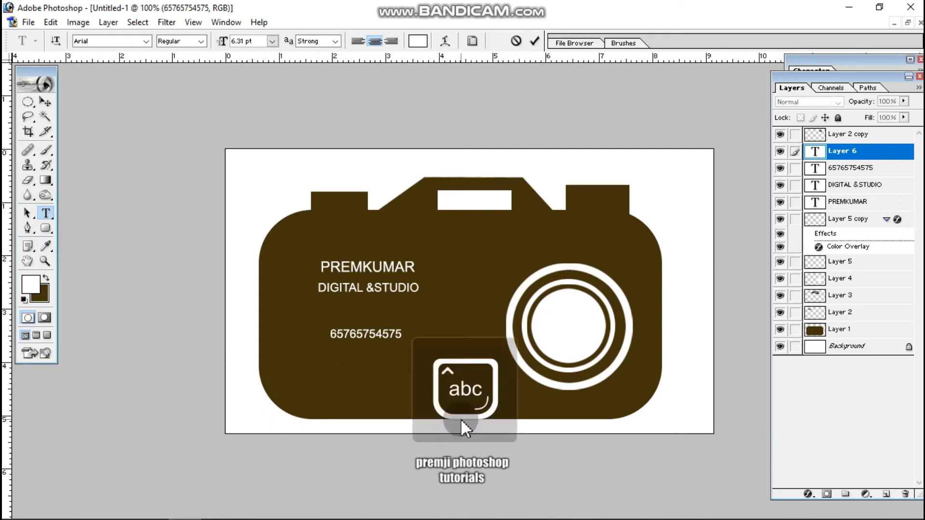
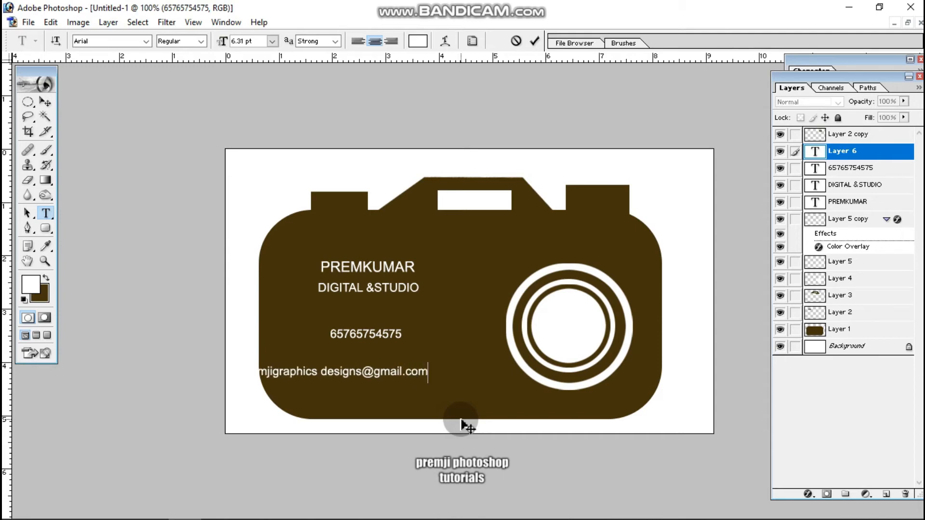
Remove the space within the e-mail address and move the line up and right to sit just beneath the phone number.
drag(465, 431, 538, 418)
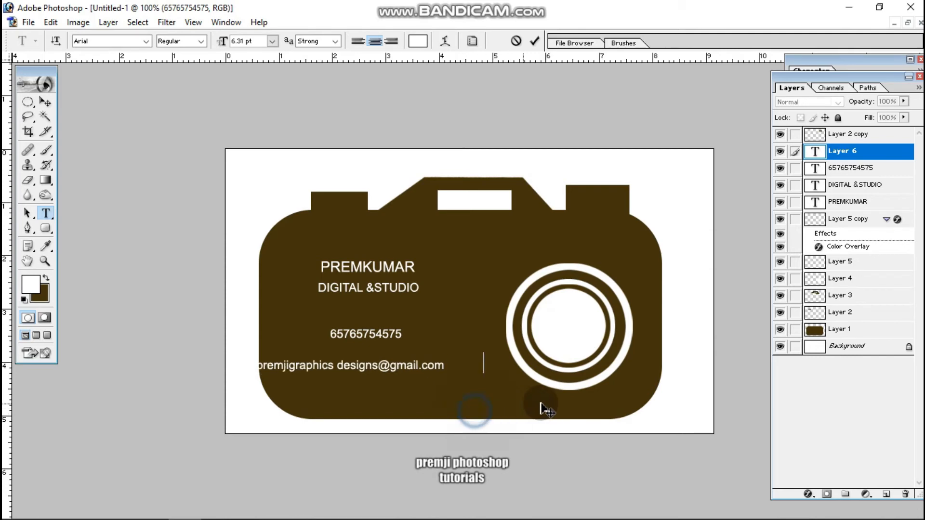
click(395, 364)
key(BackSpace)
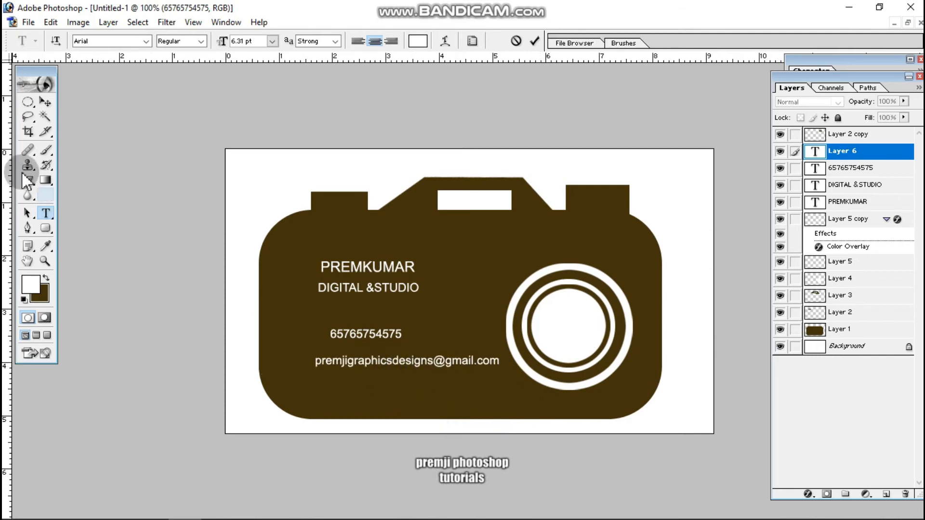
click(47, 102)
mouse_move(410, 399)
mouse_down()
mouse_move(405, 392)
mouse_move(427, 394)
mouse_up()
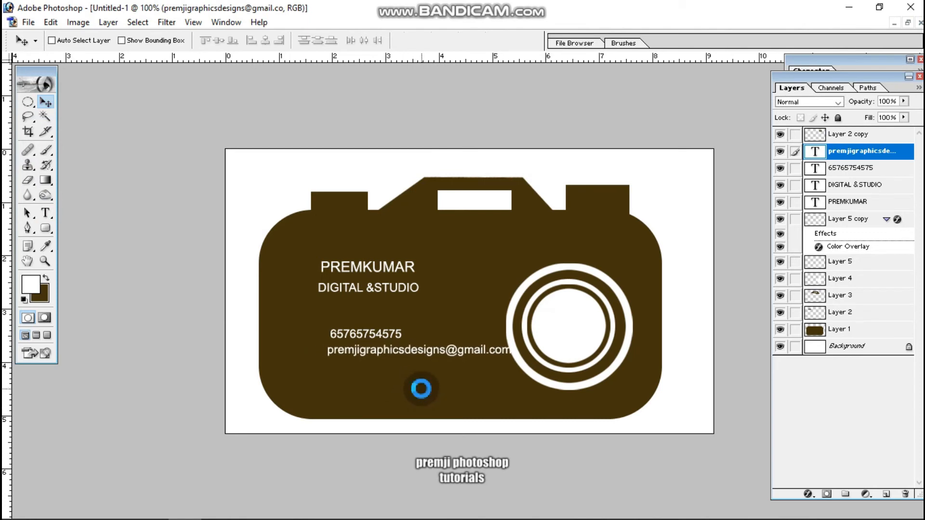
Place a vertical guide at about 1.7 on the horizontal ruler and align the owner's name text to it.
drag(13, 424, 317, 415)
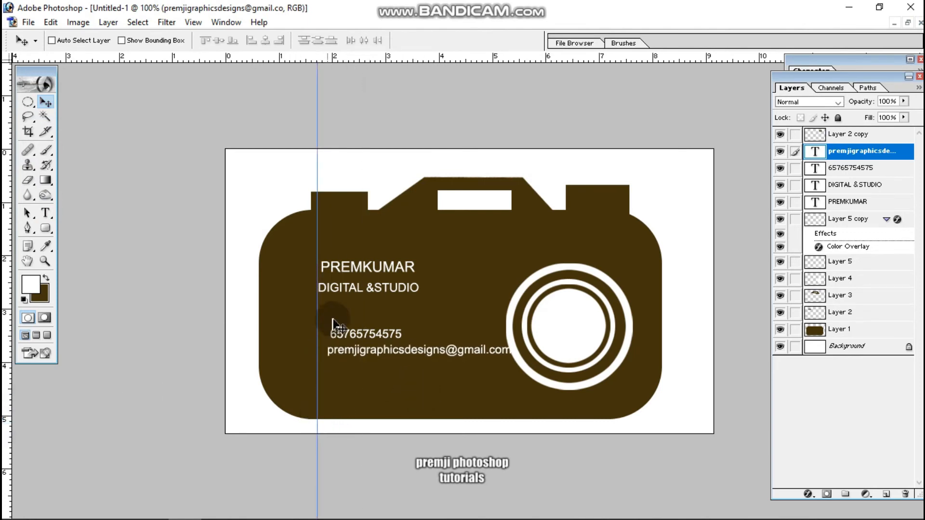
right_click(336, 268)
right_click(346, 267)
click(371, 276)
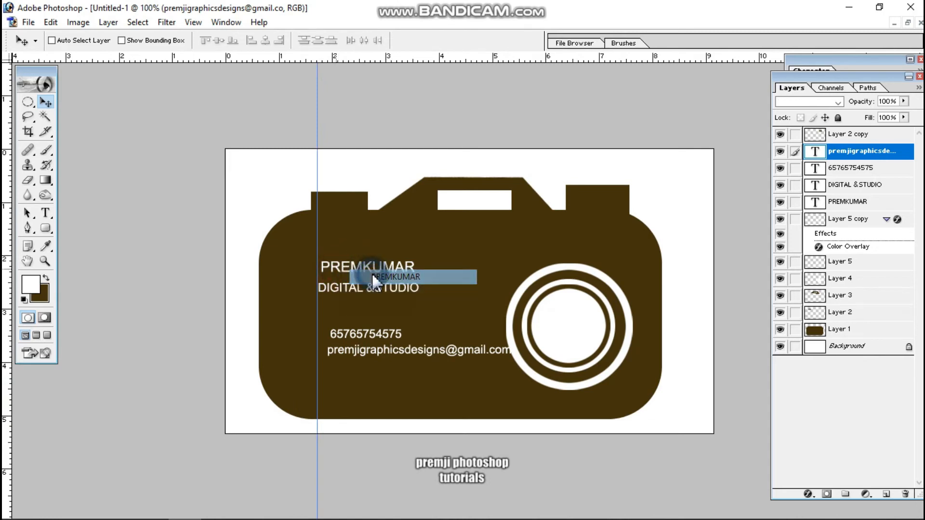
drag(371, 273, 368, 273)
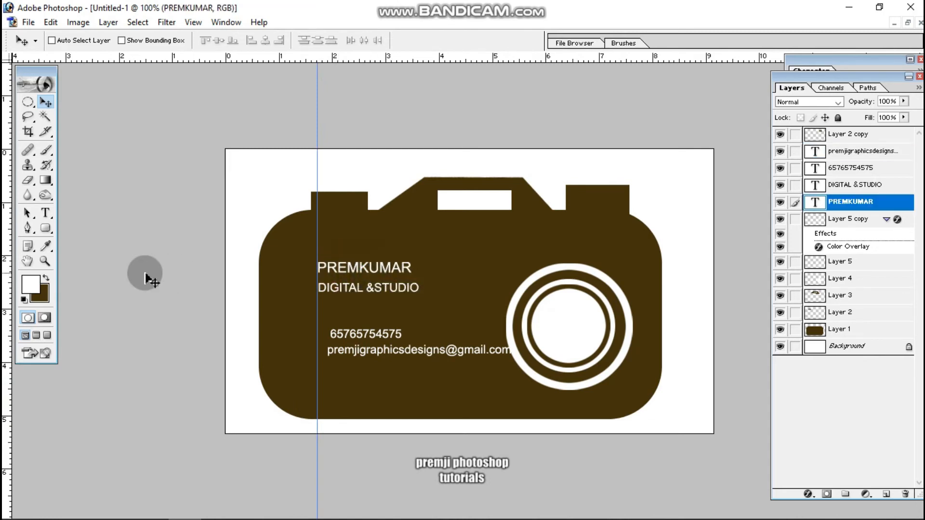
Set the foreground colour to bright pure red.
click(28, 286)
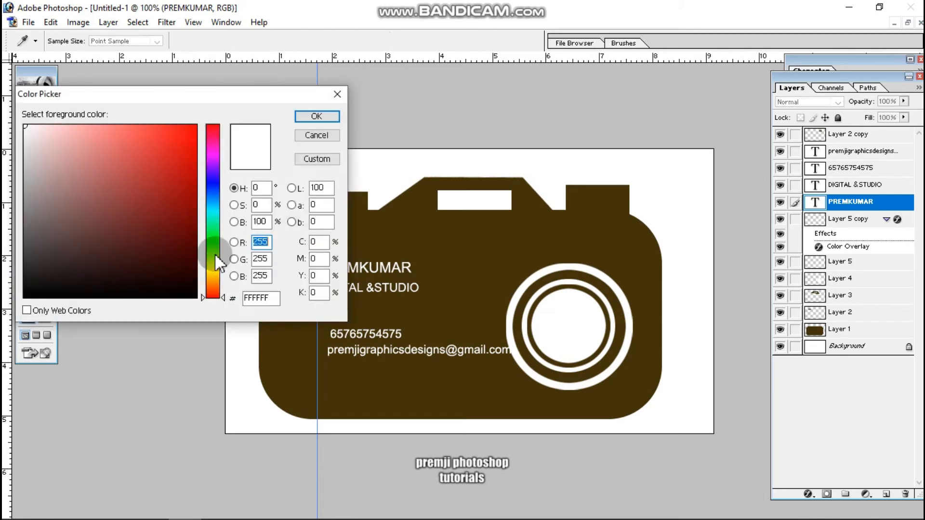
drag(181, 148, 198, 124)
click(306, 115)
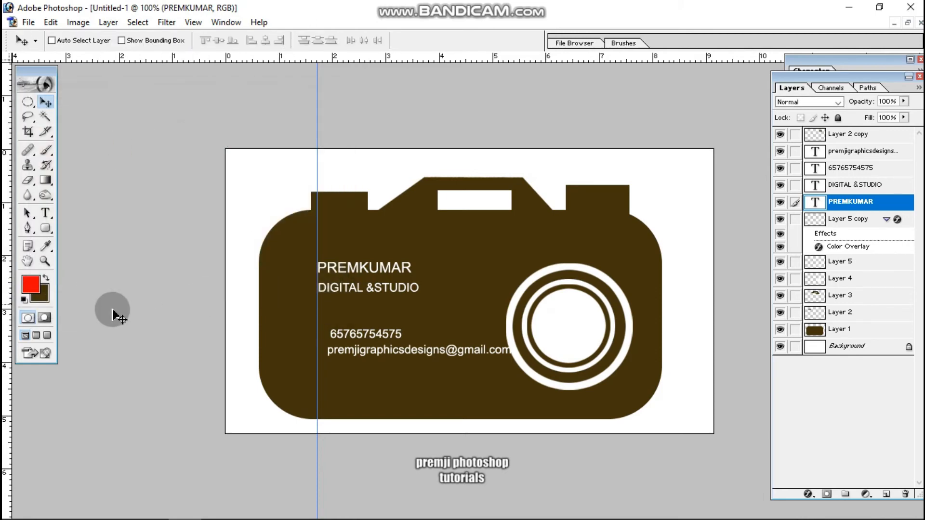
Add the text "NAME" in 7.71 pt Arial on its own layer, to the right of the owner's name.
click(45, 213)
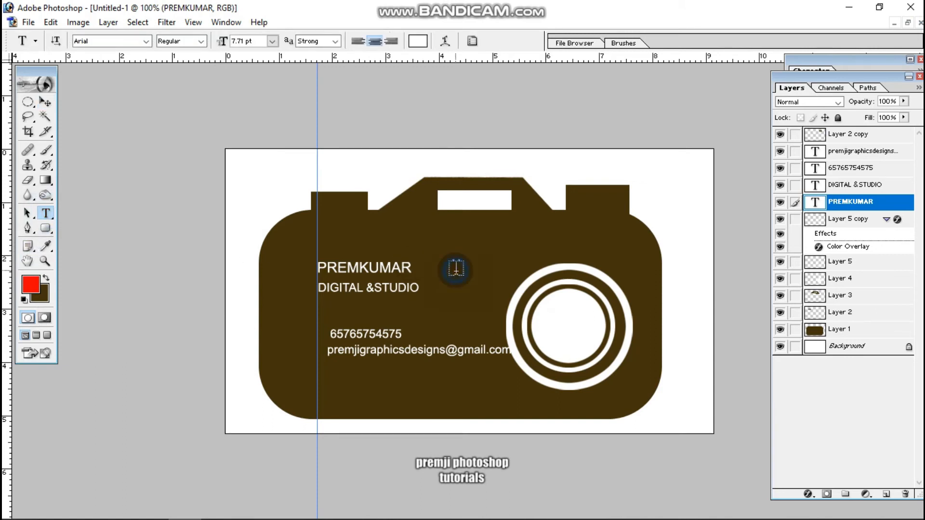
click(509, 329)
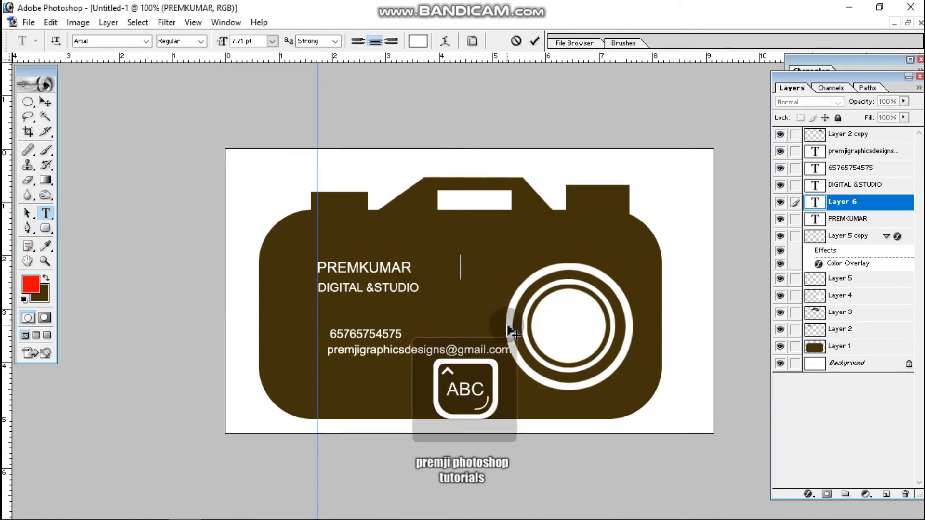
text(NAME)
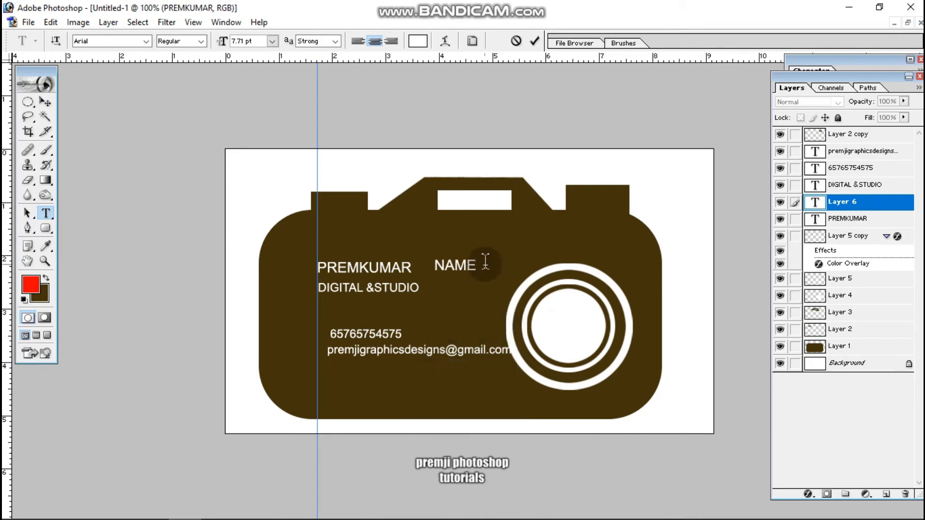
Colour the "NAME" label bright red and move it to the left of the owner's name, level with it.
drag(482, 264, 254, 212)
click(417, 41)
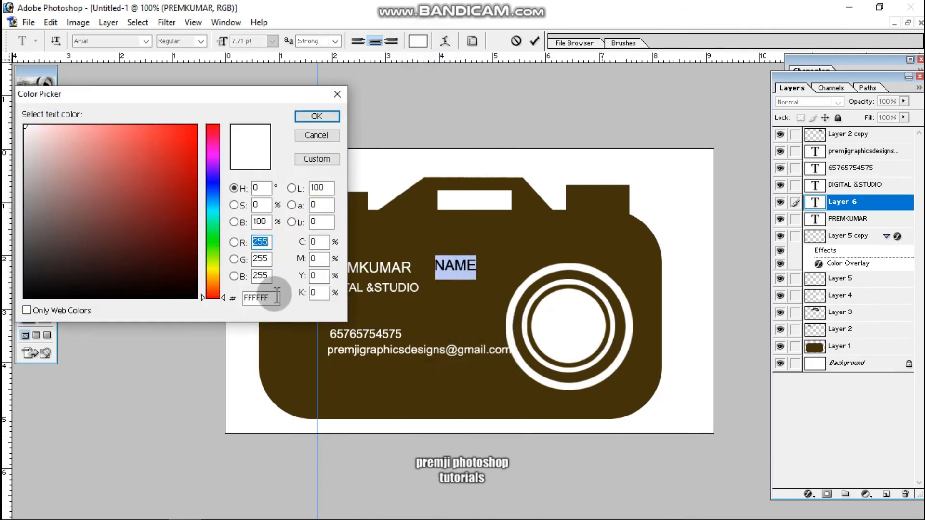
drag(190, 173, 308, 96)
click(314, 118)
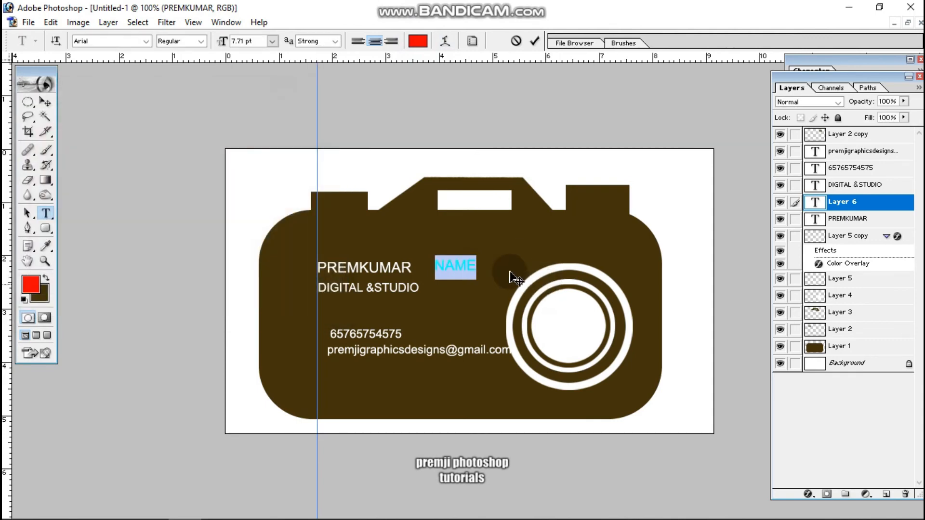
click(479, 270)
drag(493, 308, 322, 311)
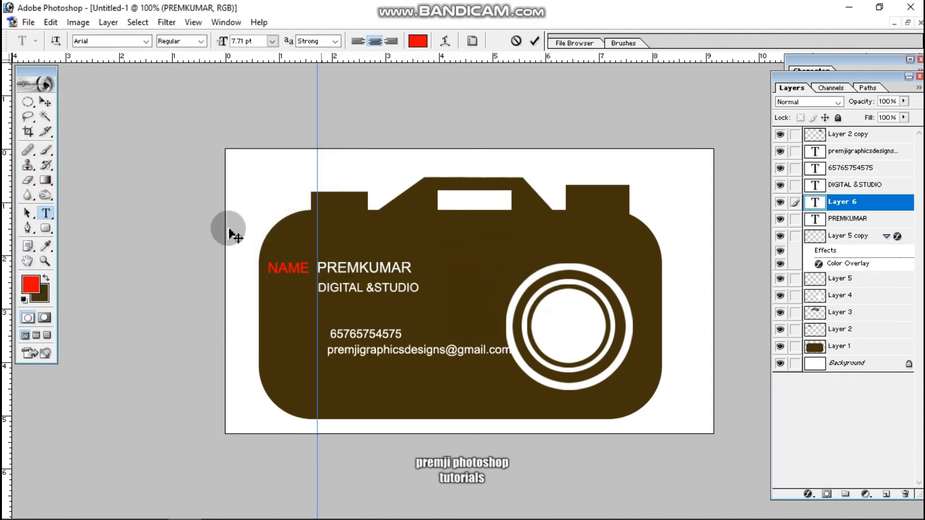
Duplicate the red "NAME" label down beside the phone number and change the copy's text to "CONTACT".
click(46, 102)
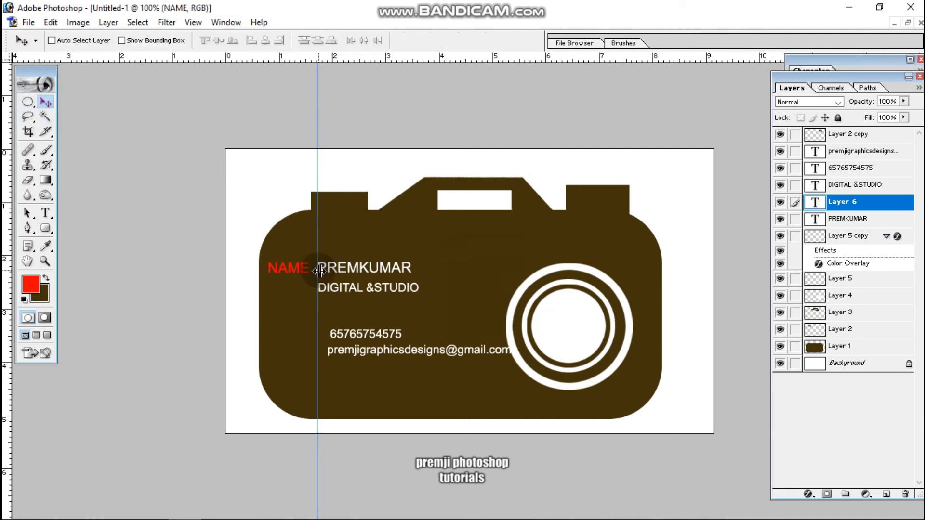
drag(297, 276, 305, 330)
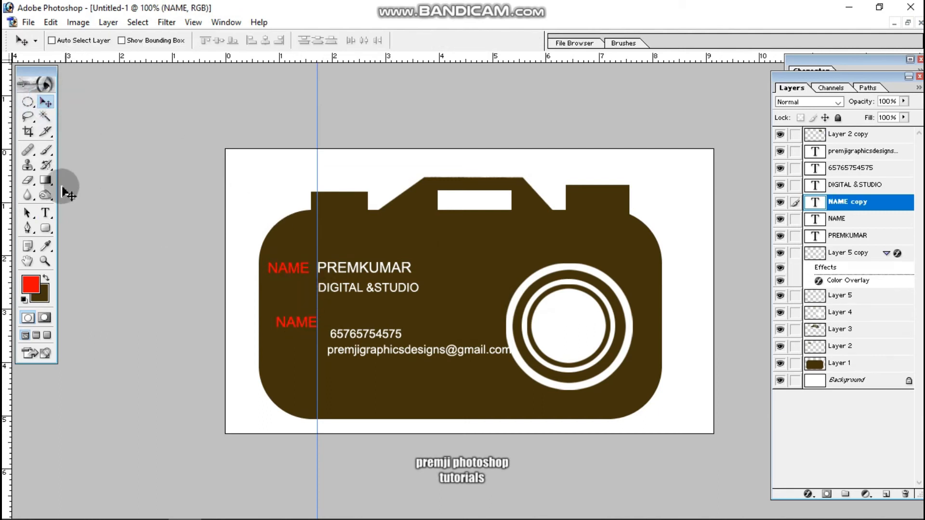
click(46, 213)
double_click(296, 322)
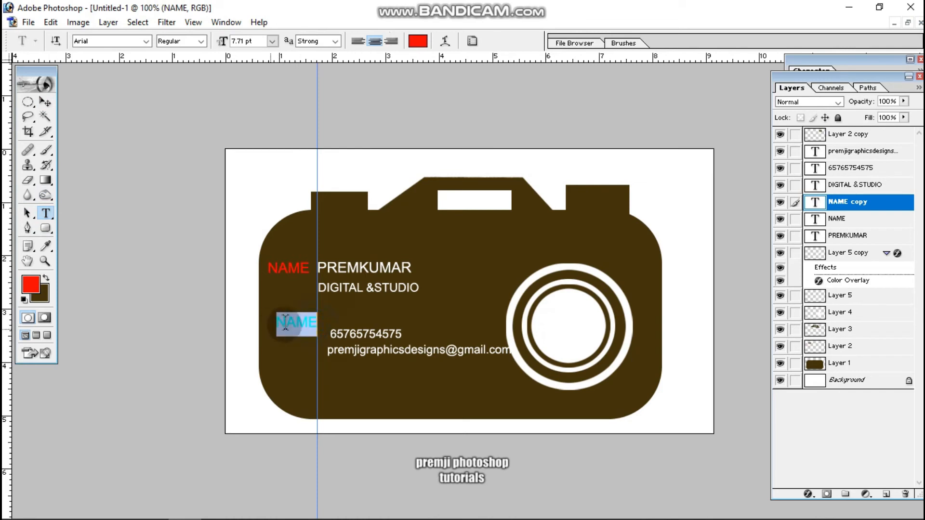
key(BackSpace)
text(CON)
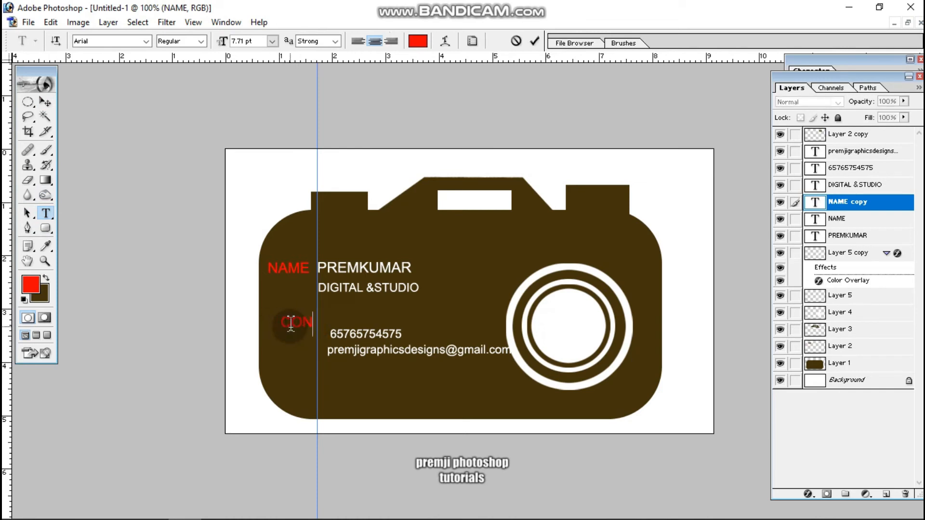
text(TACT)
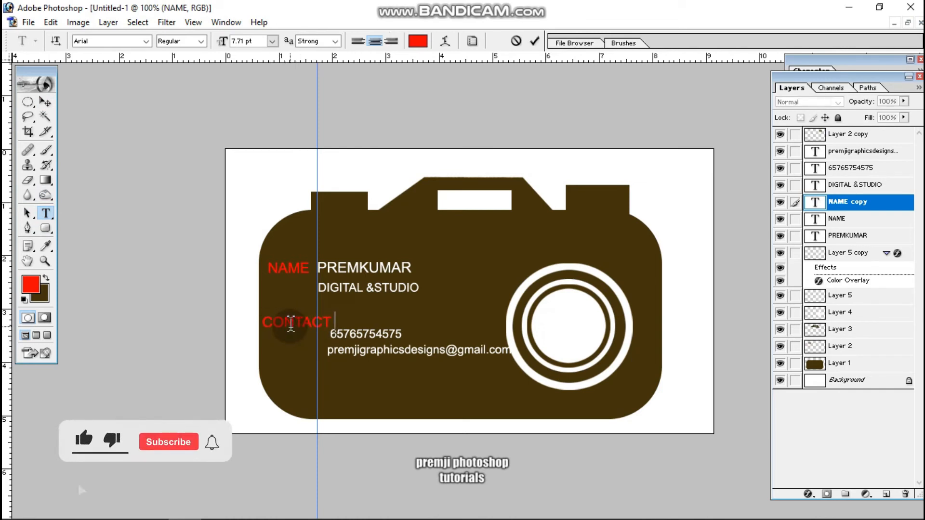
text( :)
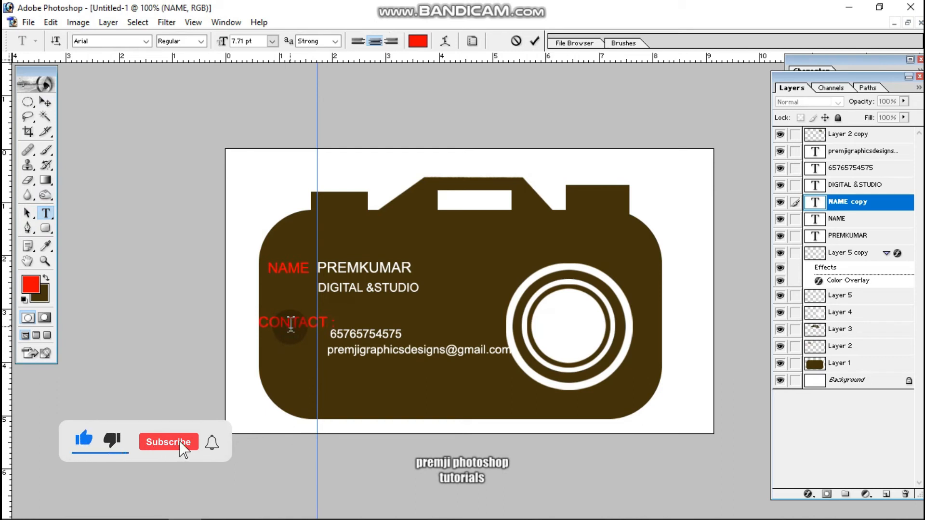
Add a colon to the "CONTACT" label, scale it to about 80.7% and place it level with the phone number.
click(45, 101)
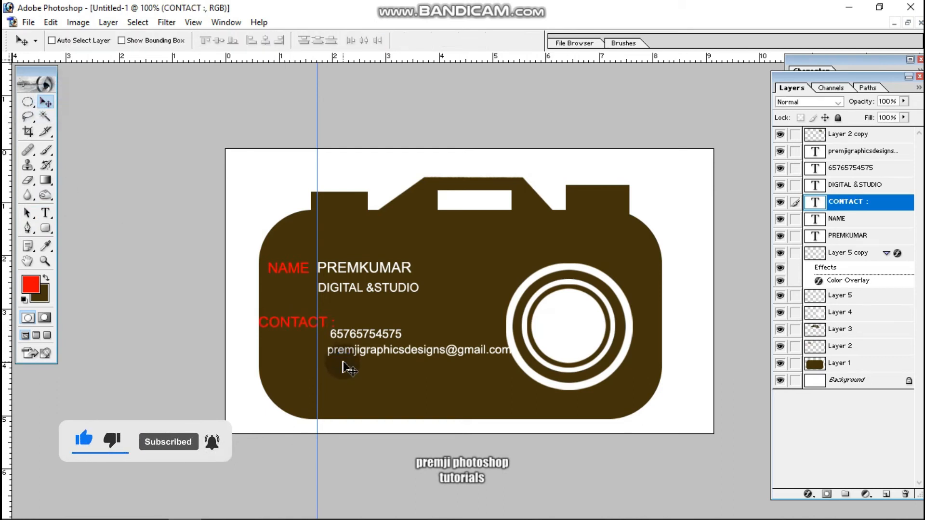
key(ctrl+t)
drag(336, 316, 332, 320)
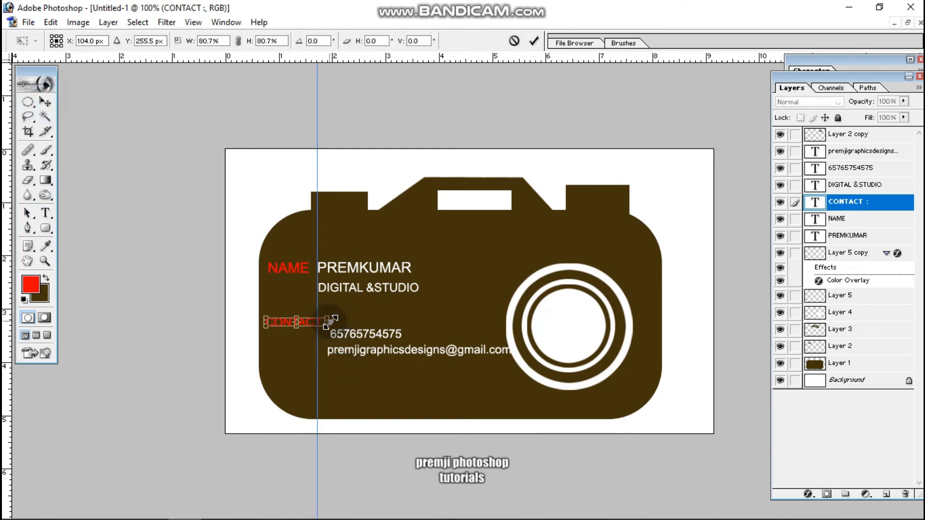
key(Return)
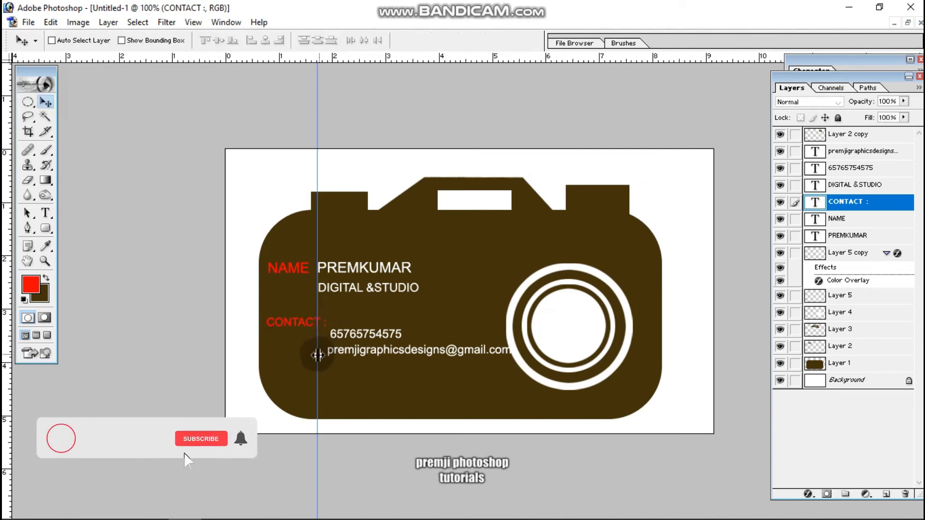
drag(316, 363, 314, 368)
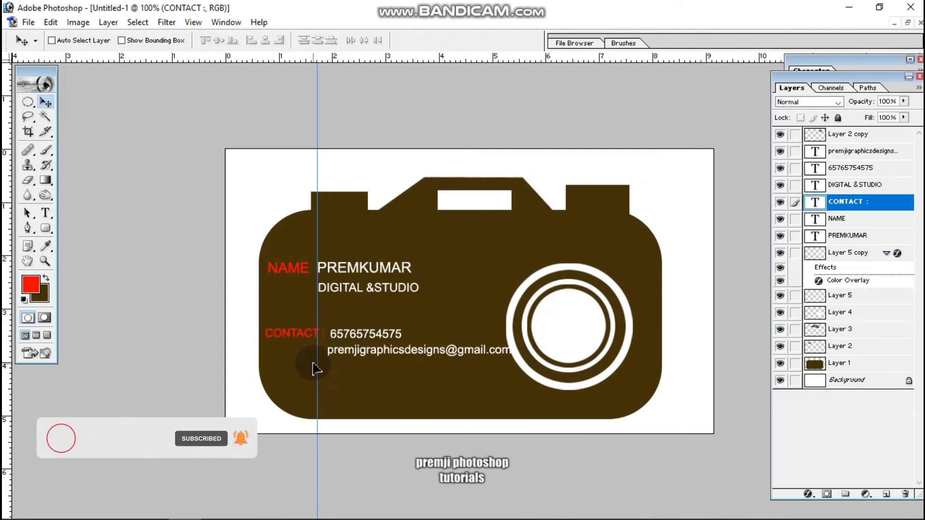
Add a red "EMAIL :" label in 6.05 pt Arial and place it beside the e-mail address, under the contact label.
click(47, 213)
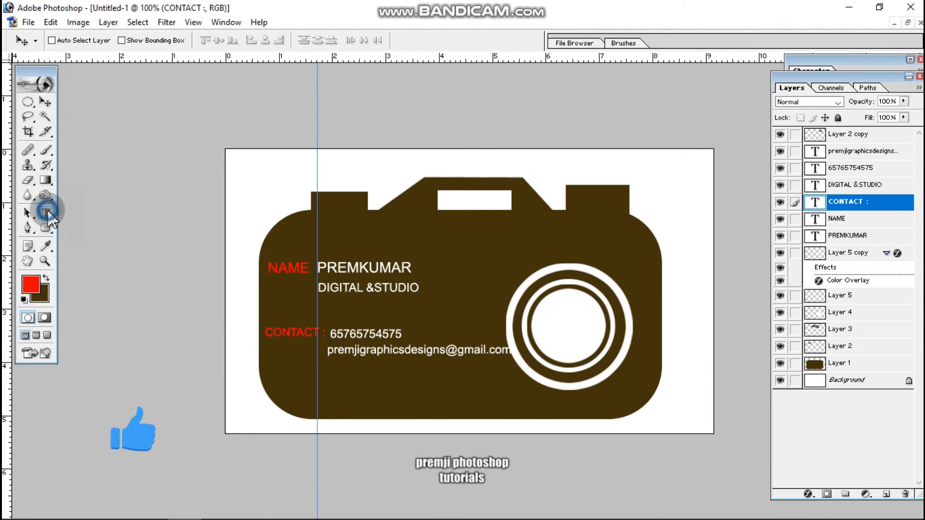
click(444, 273)
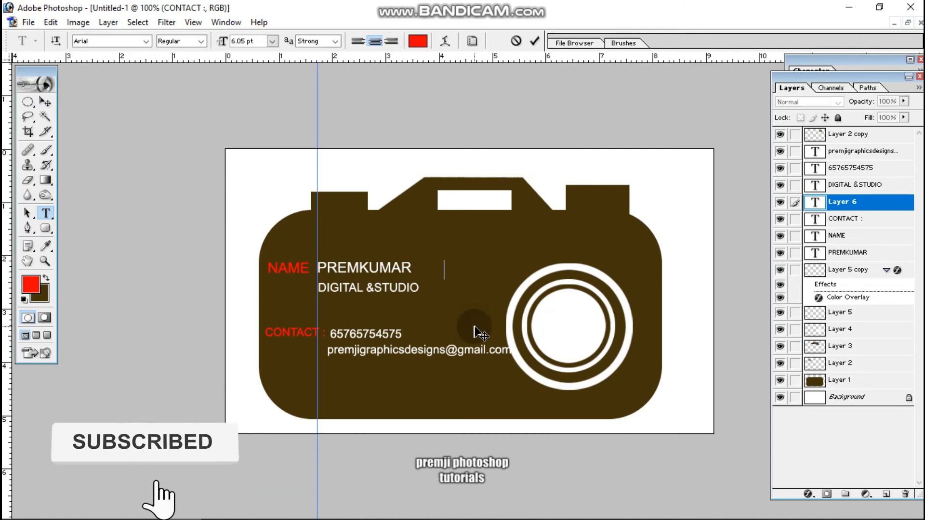
text(EMAIL)
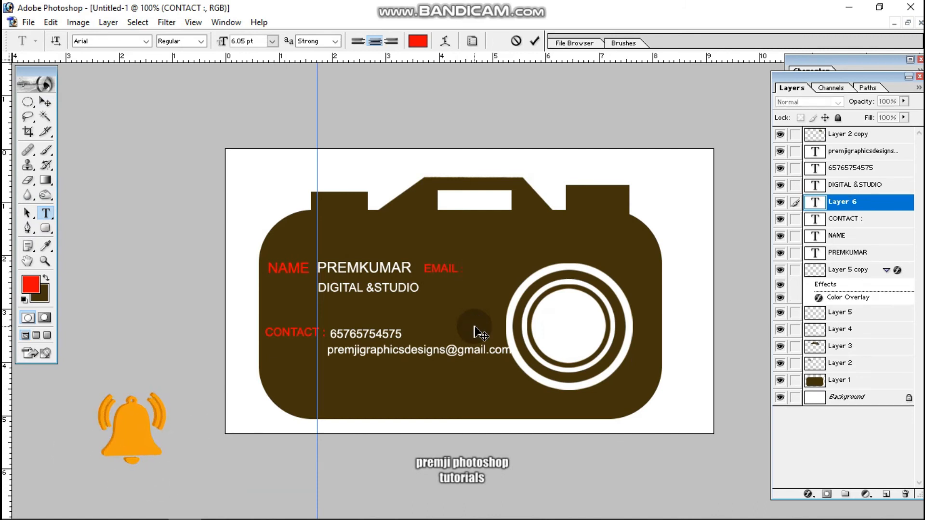
text( :)
click(44, 102)
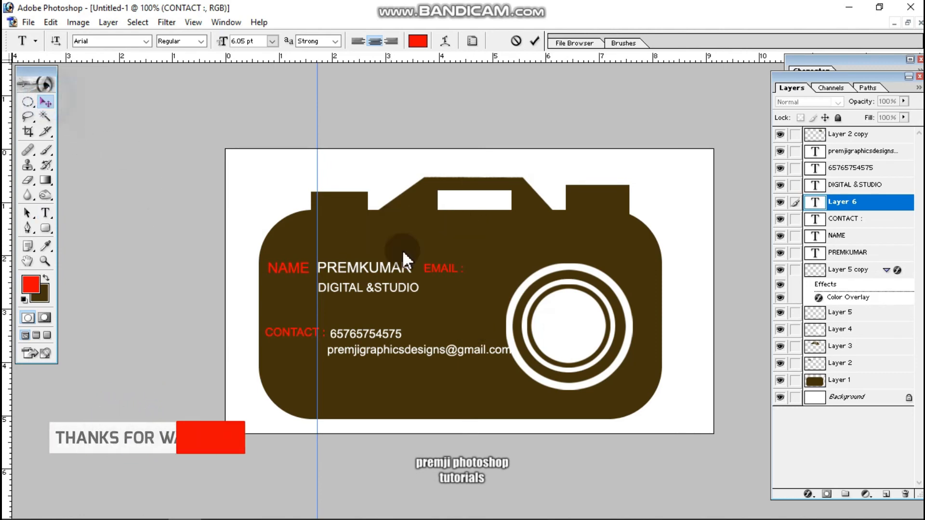
drag(439, 288, 299, 368)
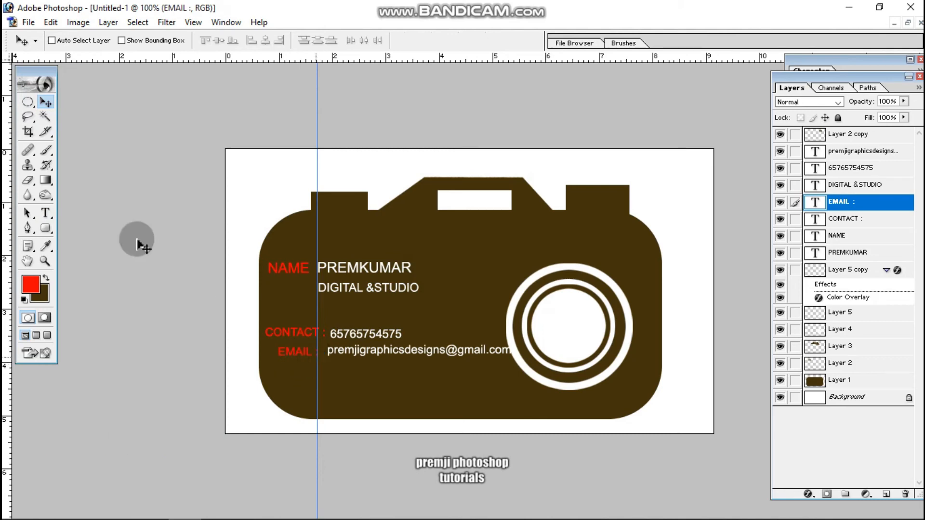
Set the foreground colour to white (FFFFFF).
click(26, 287)
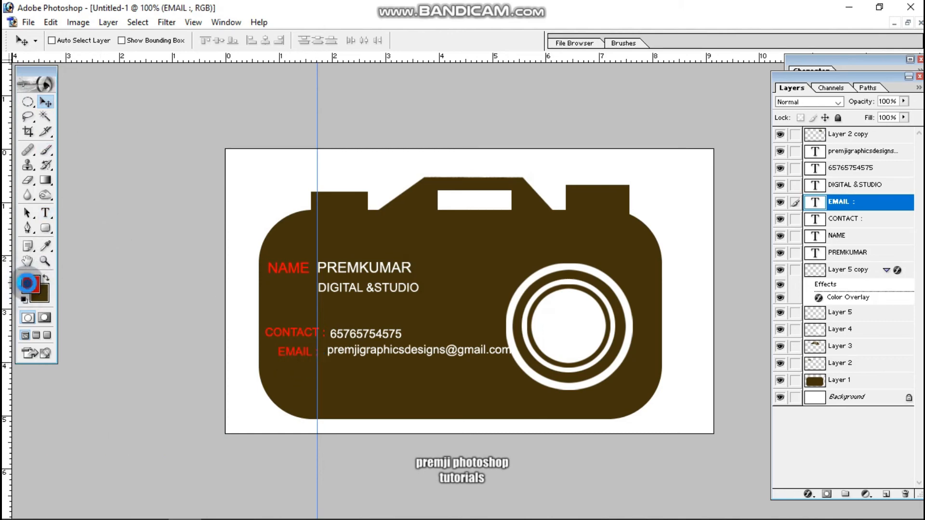
click(25, 128)
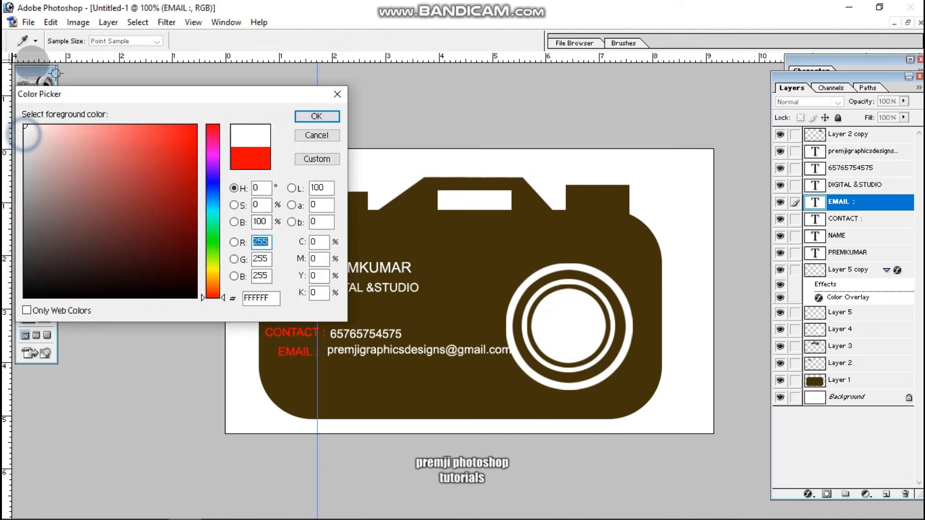
click(311, 116)
Add the text "PREMJI CLICS" in 6.05 pt Arial on its own layer and colour it white.
click(46, 211)
click(457, 248)
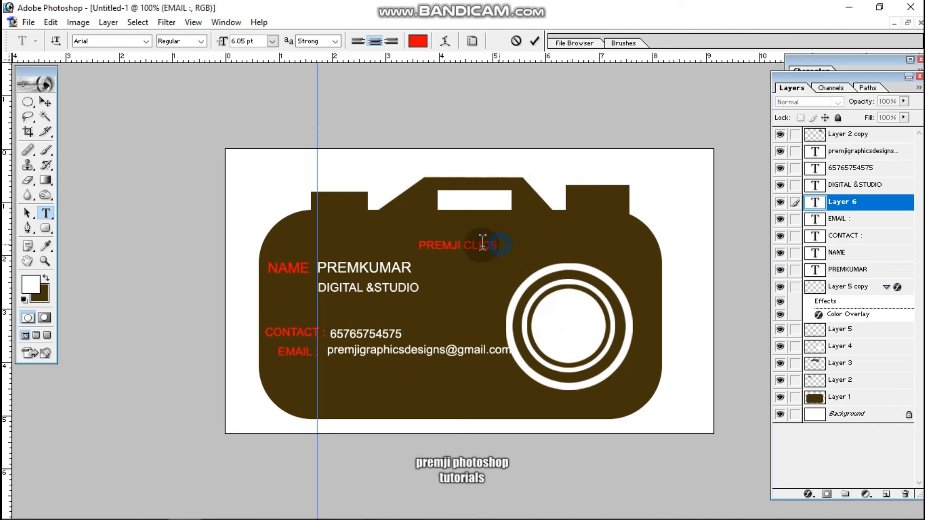
drag(497, 246, 321, 207)
click(417, 40)
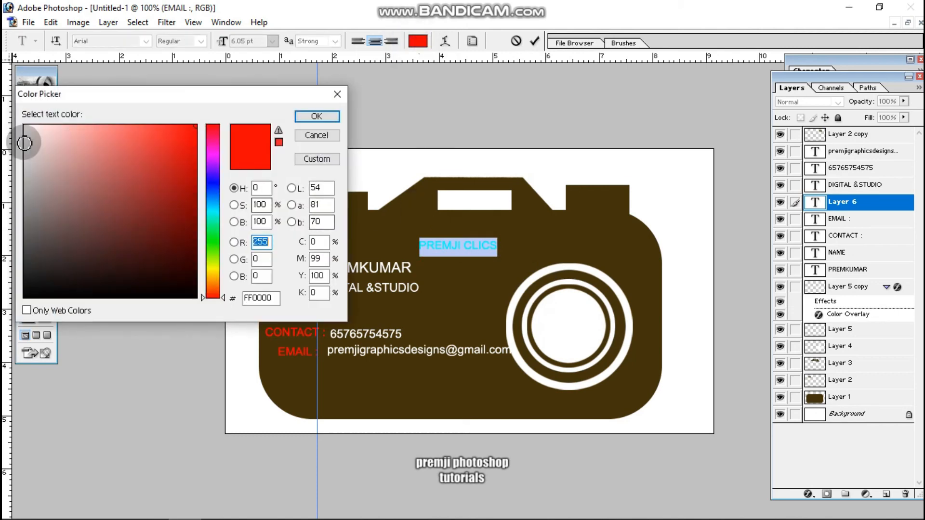
click(25, 127)
click(329, 115)
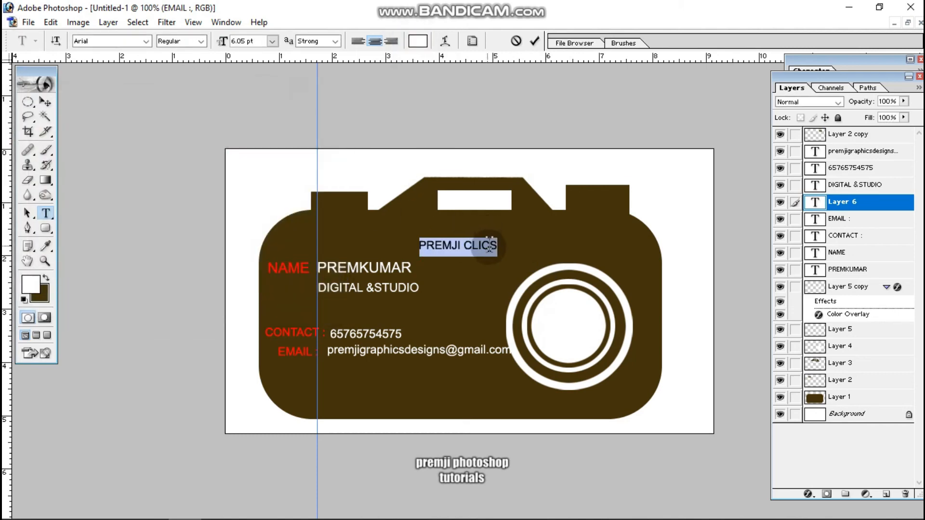
Move the "PREMJI CLICS" text above the camera lens and set its font style to Bold.
click(499, 247)
drag(505, 285, 609, 284)
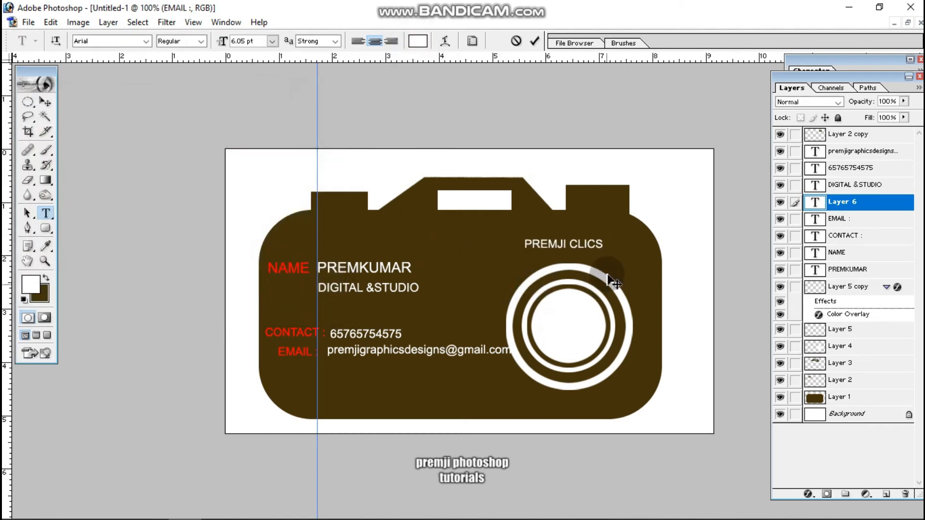
drag(603, 244, 524, 243)
click(200, 41)
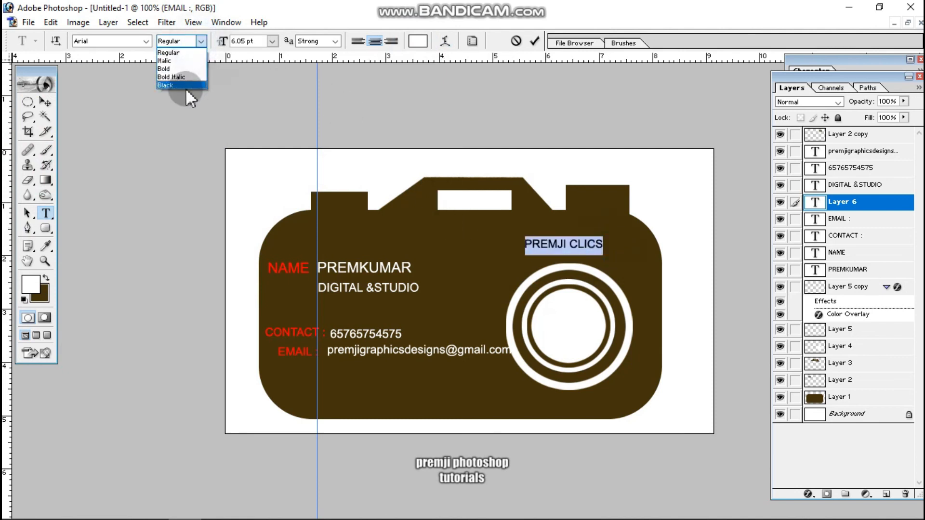
click(181, 66)
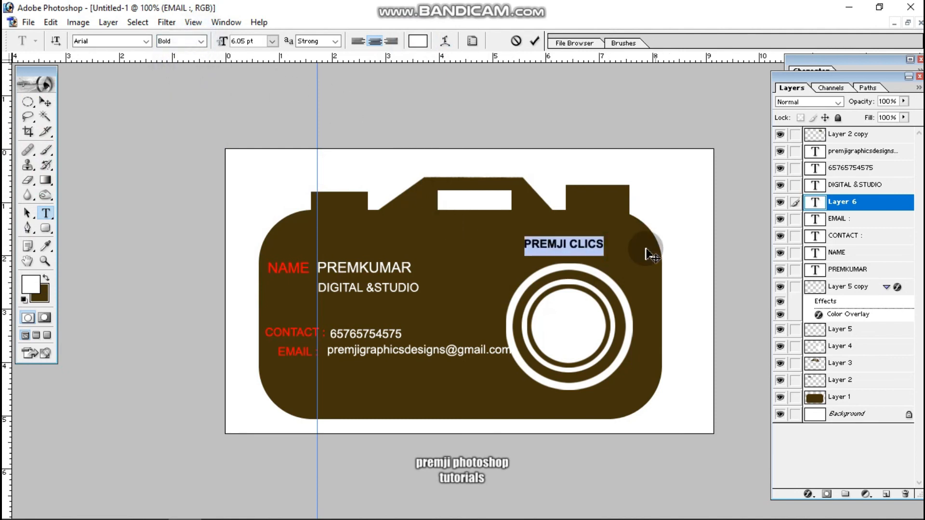
click(607, 244)
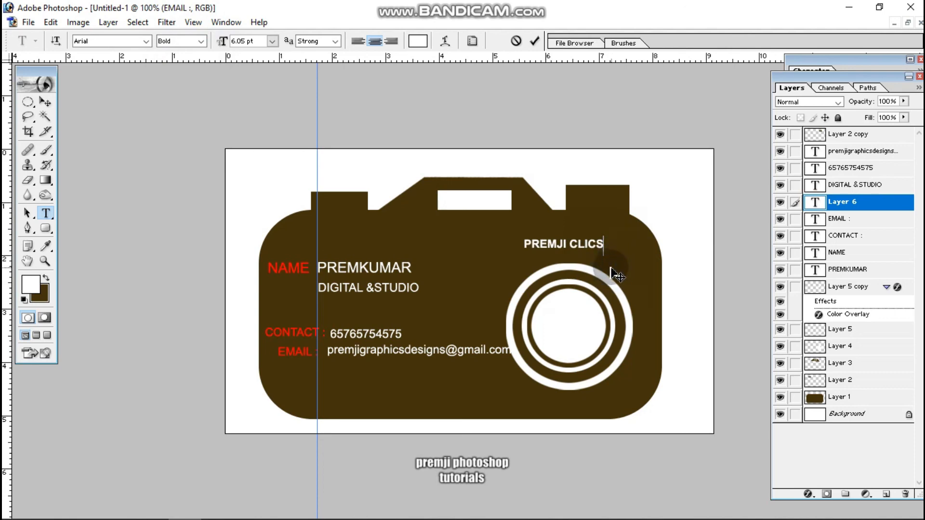
click(50, 100)
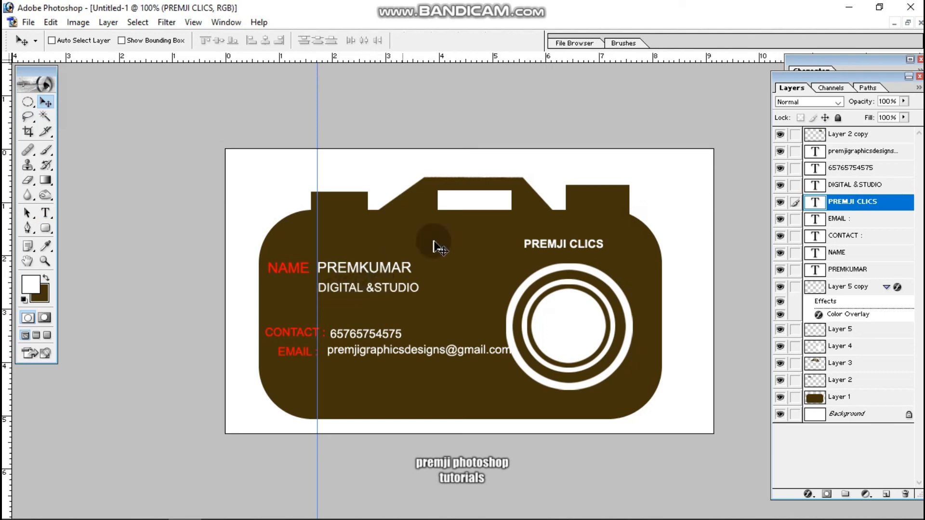
Make the brown camera body's layer, Layer 1, the active layer.
right_click(441, 268)
click(469, 277)
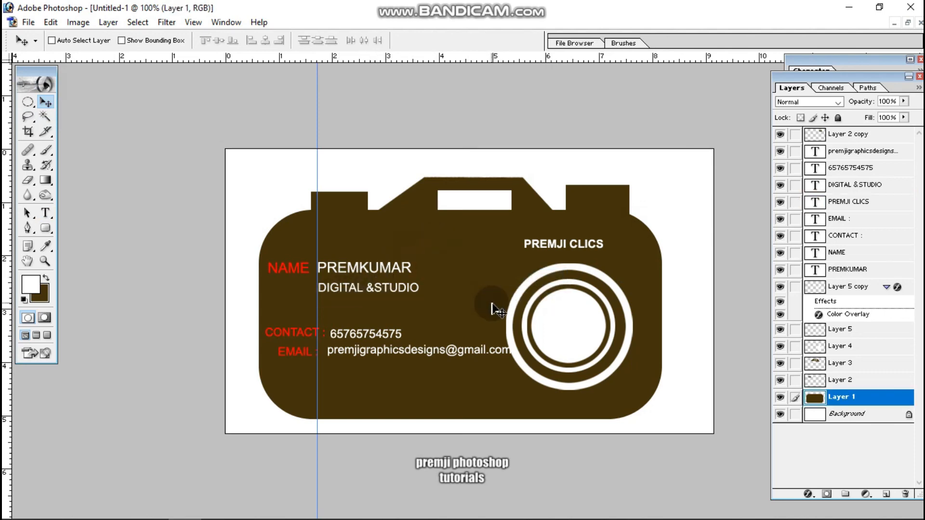
key(ctrl+plus)
key(ctrl+plus)
key(ctrl+minus)
key(ctrl+minus)
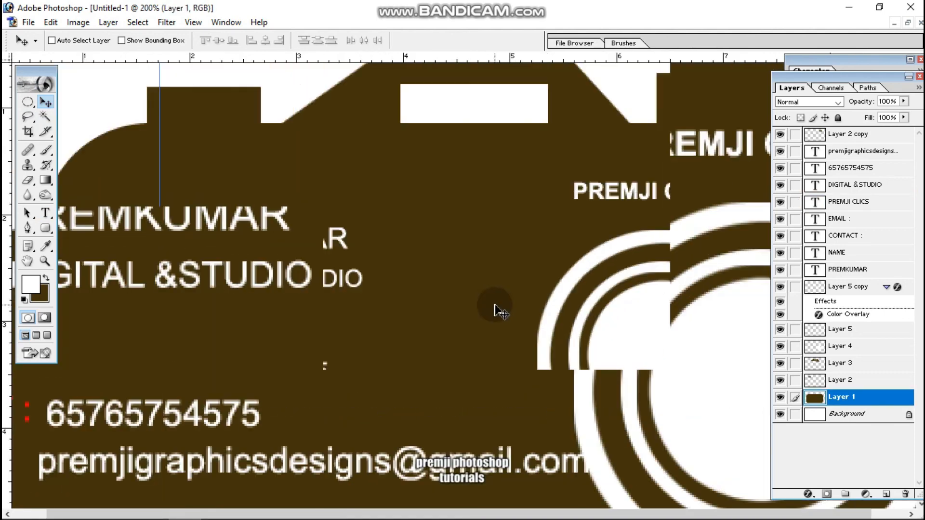